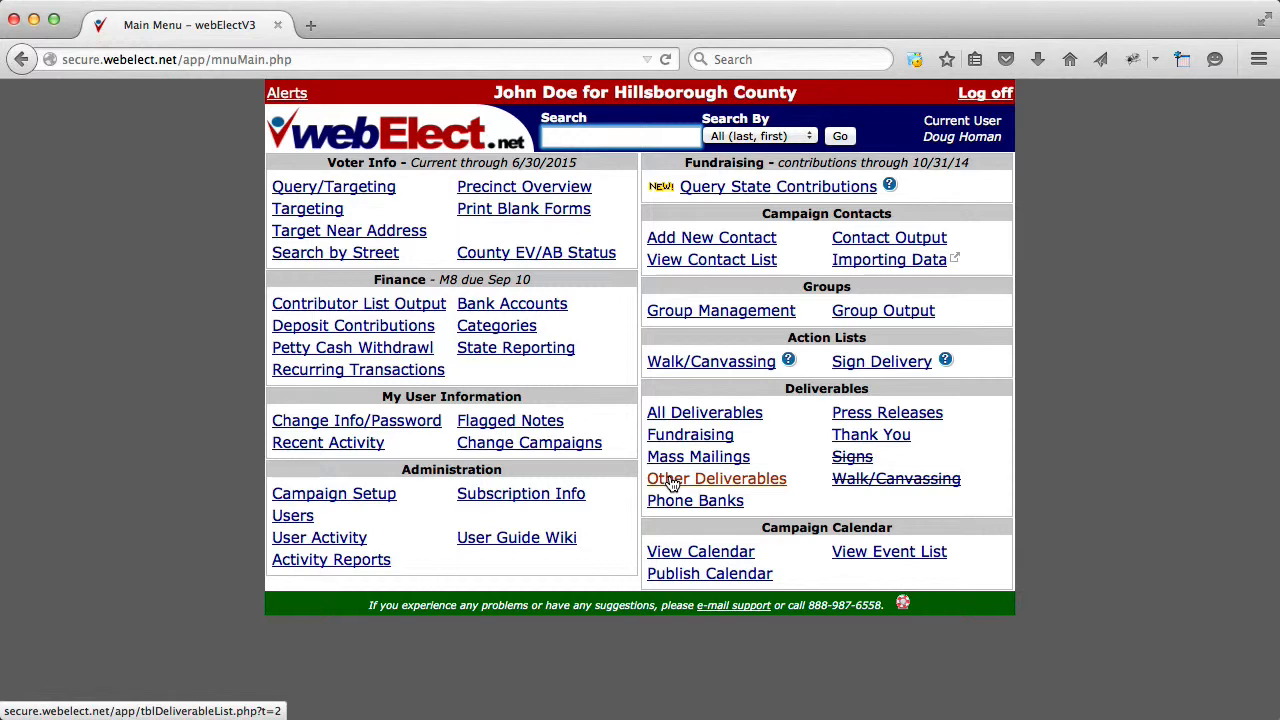
Step: Start a new deliverable in the Other deliverables list and name it Newly Registered
left_click(672, 481)
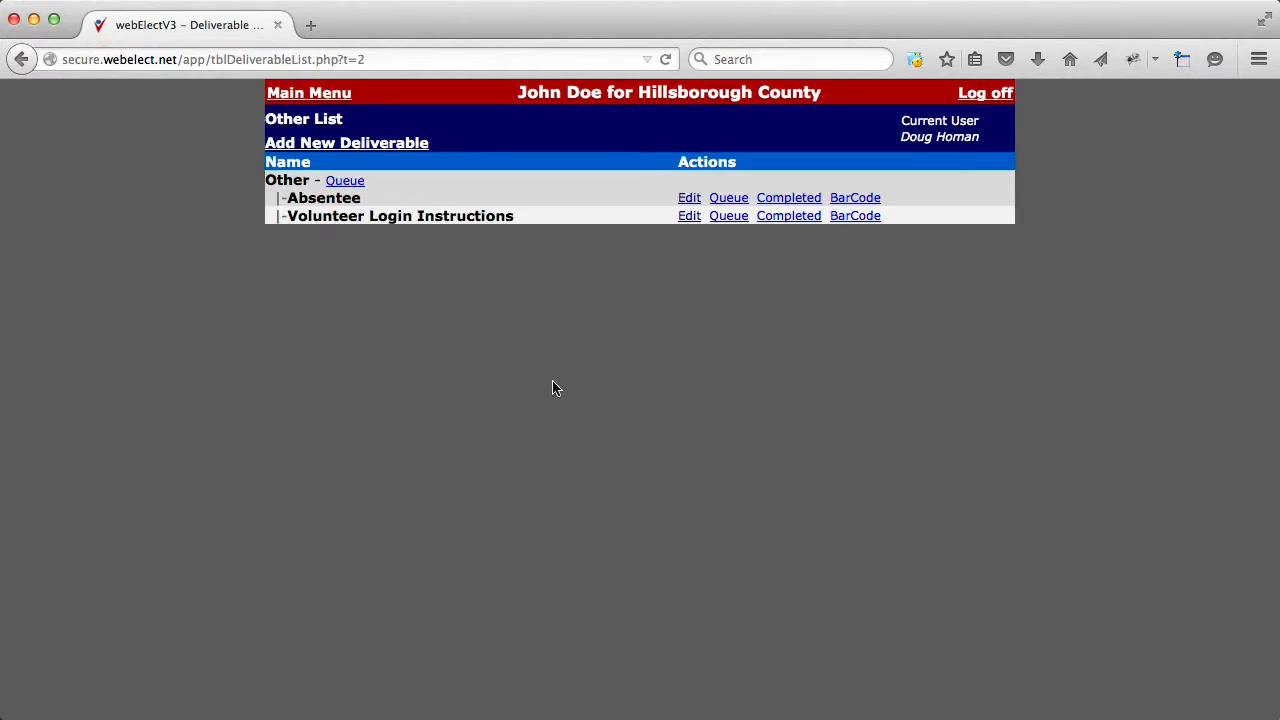
left_click(303, 146)
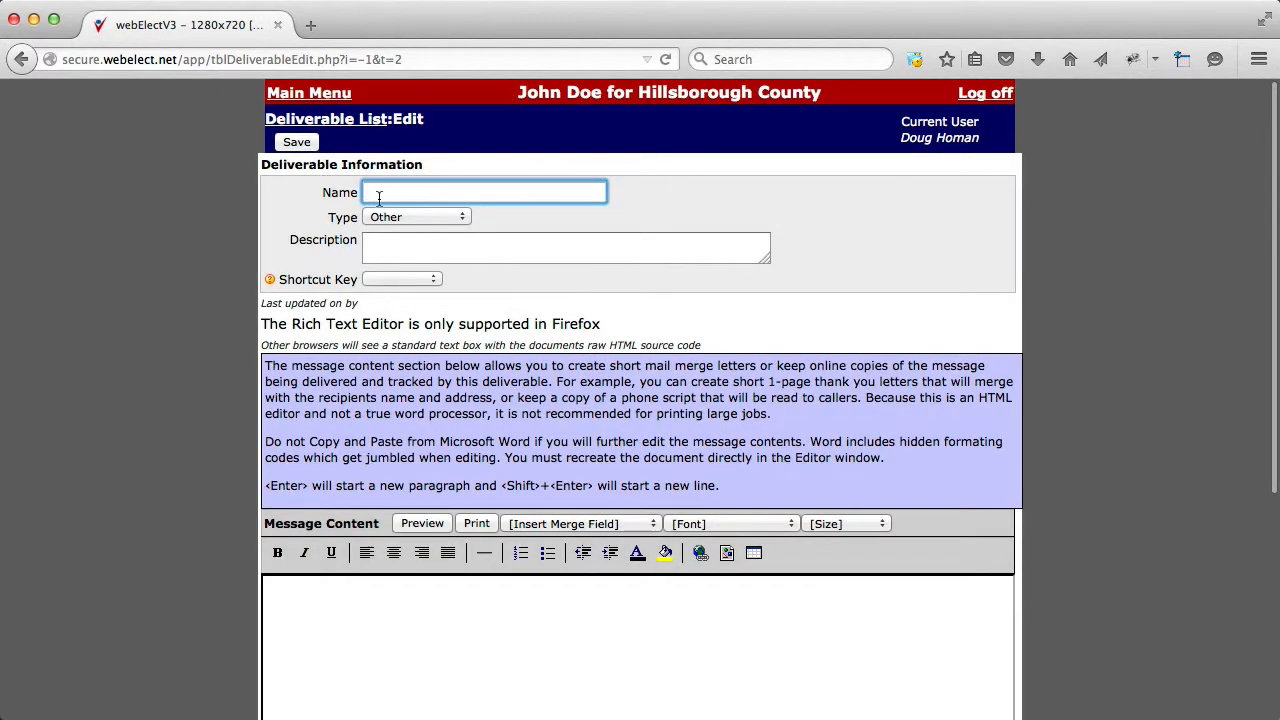
type("Newly Registered")
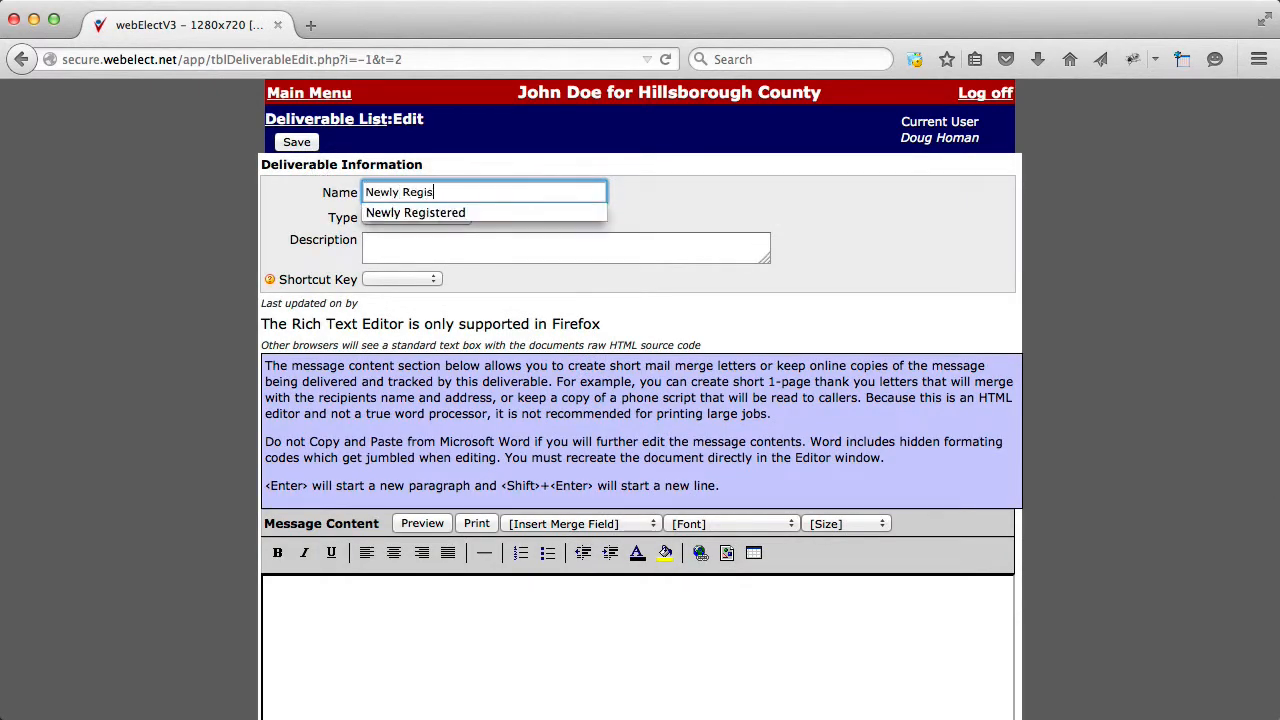
key("Tab")
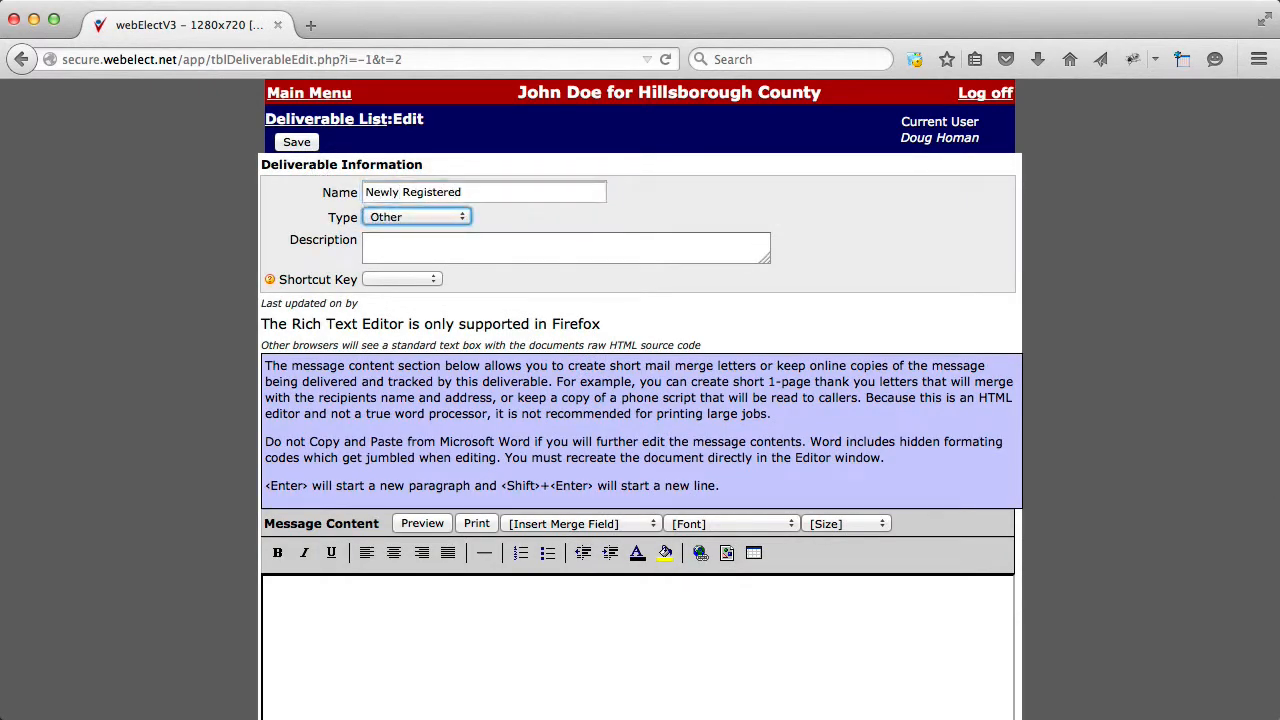
Step: Enter the description "Letter sent to newly registered voters each month" for the deliverable, leave its message content empty, and save it
left_click(394, 246)
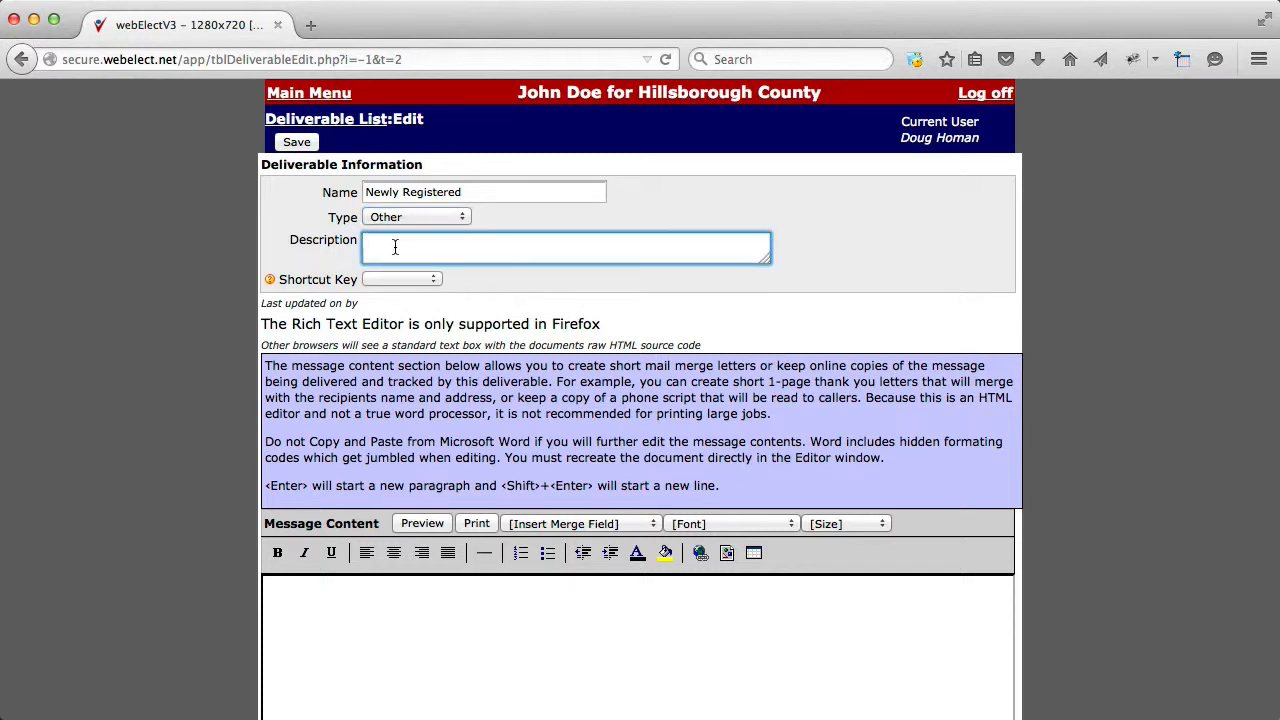
type("Letter sent to newly registered voters each month")
key("Tab")
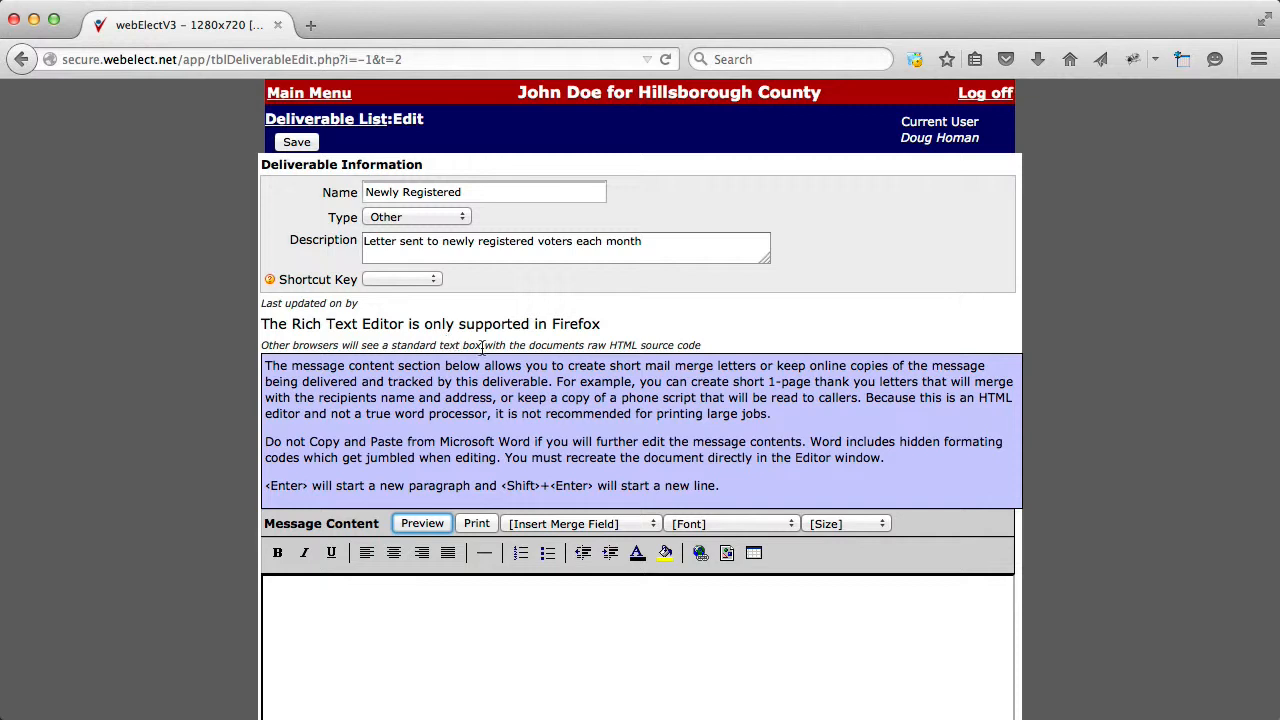
scroll(482, 347, "down", 3)
scroll(482, 347, "down", 5)
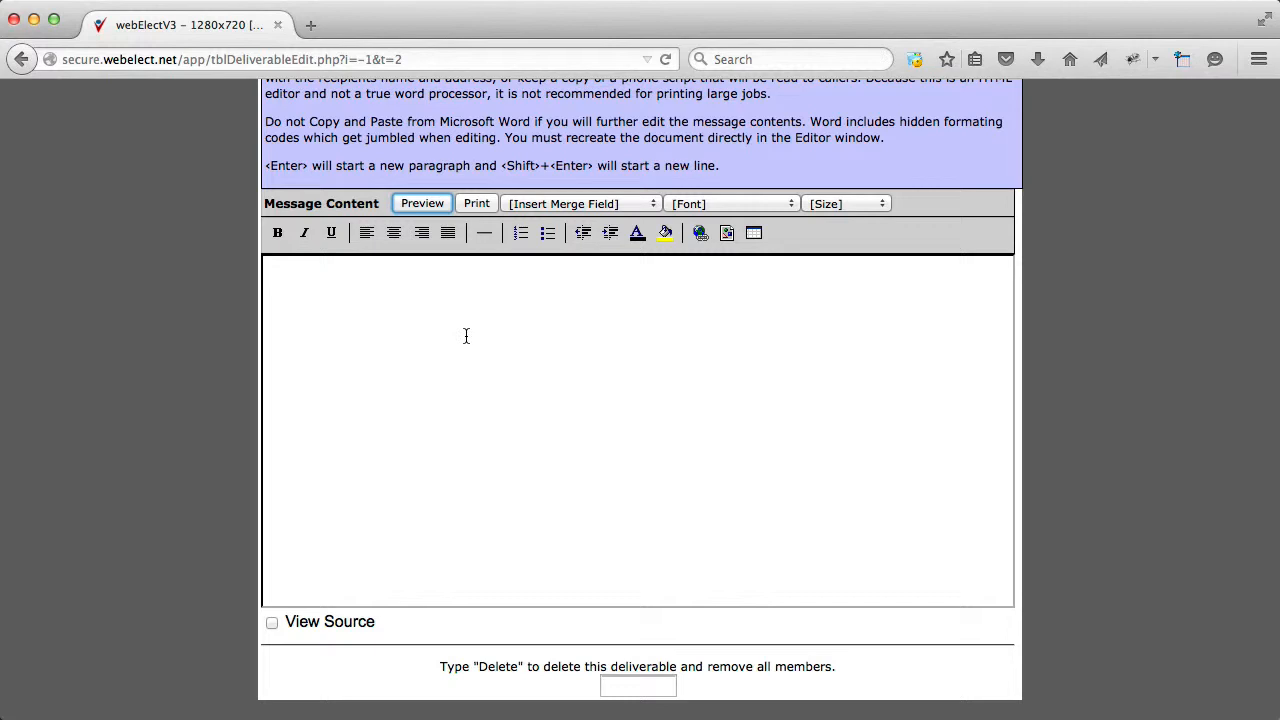
scroll(466, 336, "up", 1)
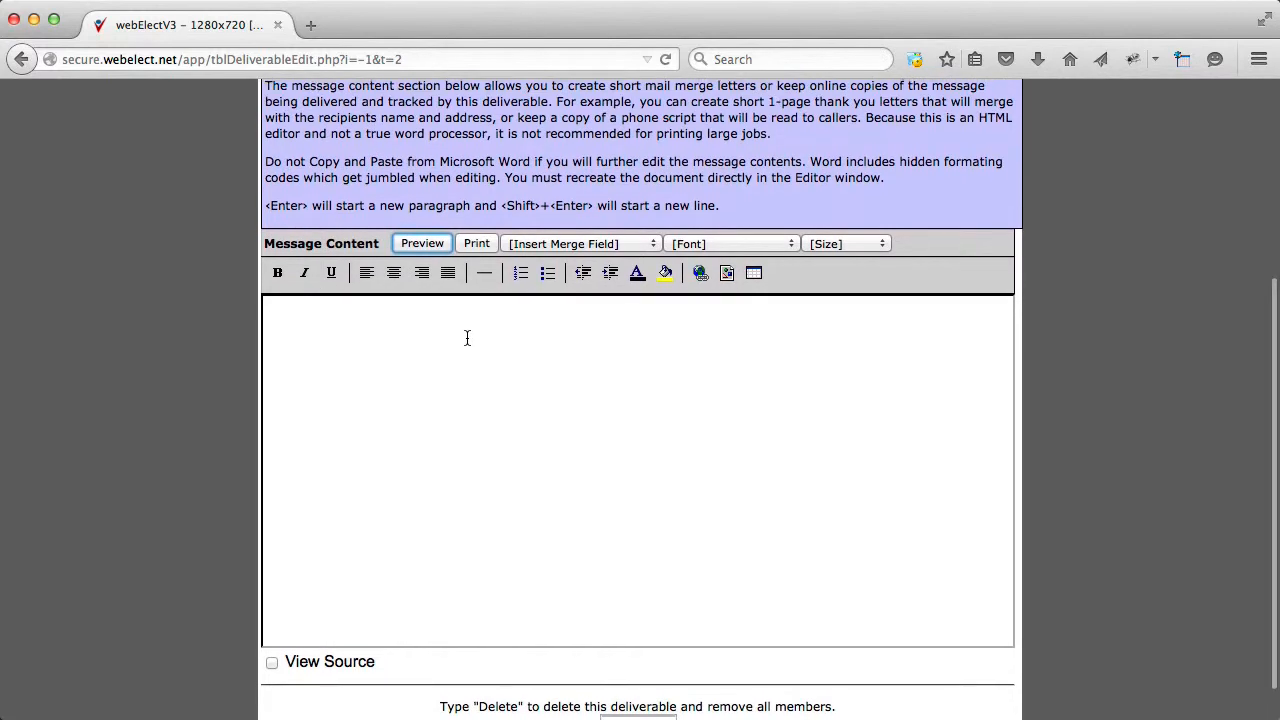
scroll(466, 337, "up", 7)
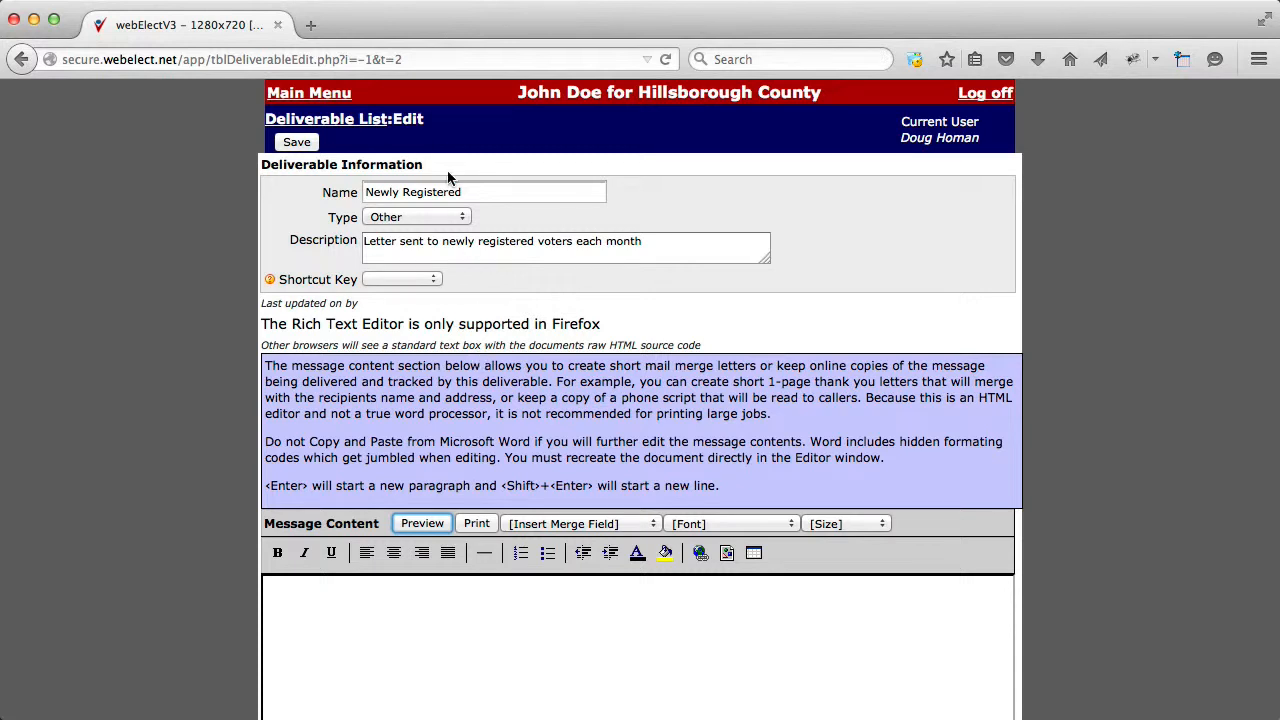
left_click(297, 143)
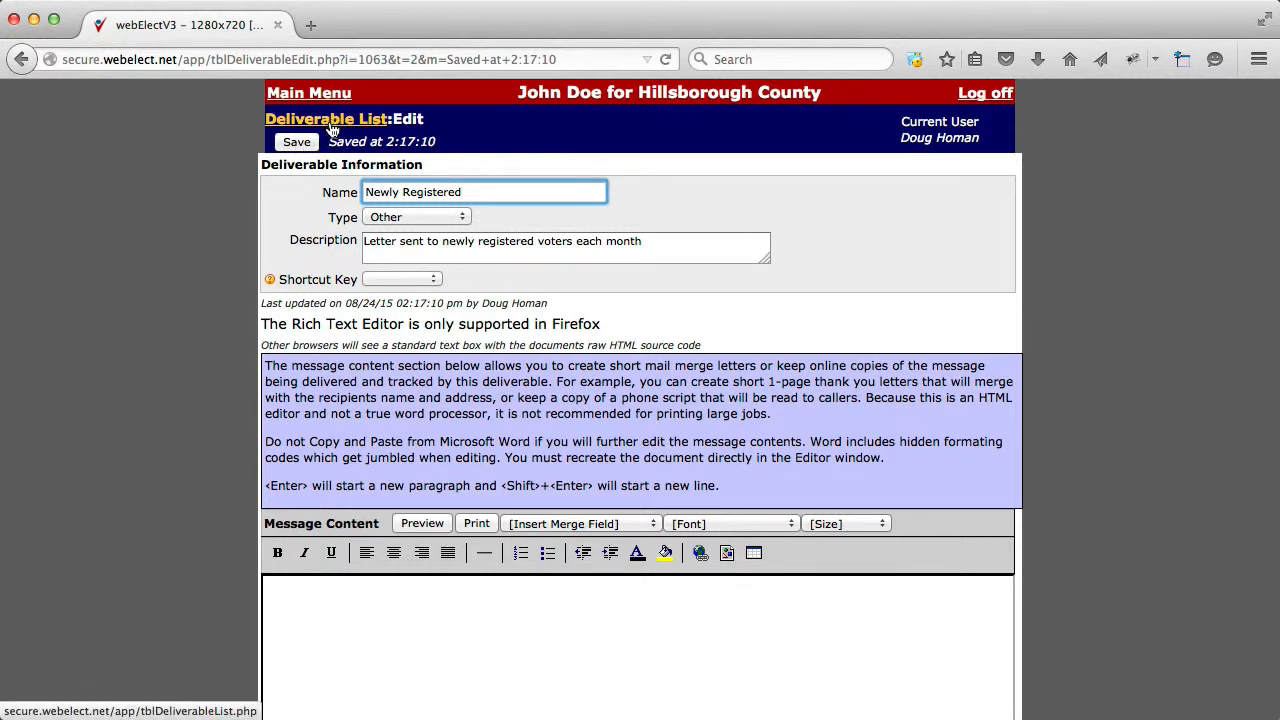
Step: View the full deliverable list, return to the main menu, and check the date through which the voter info is current
left_click(311, 124)
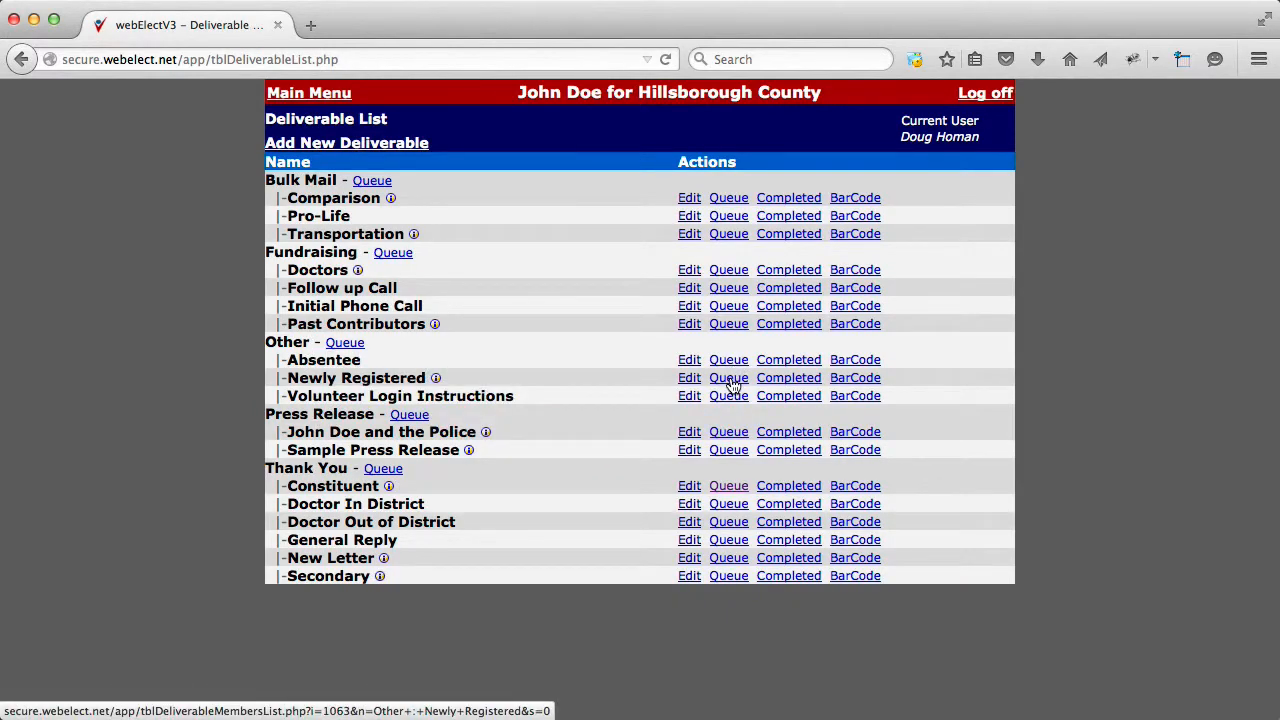
left_click(310, 93)
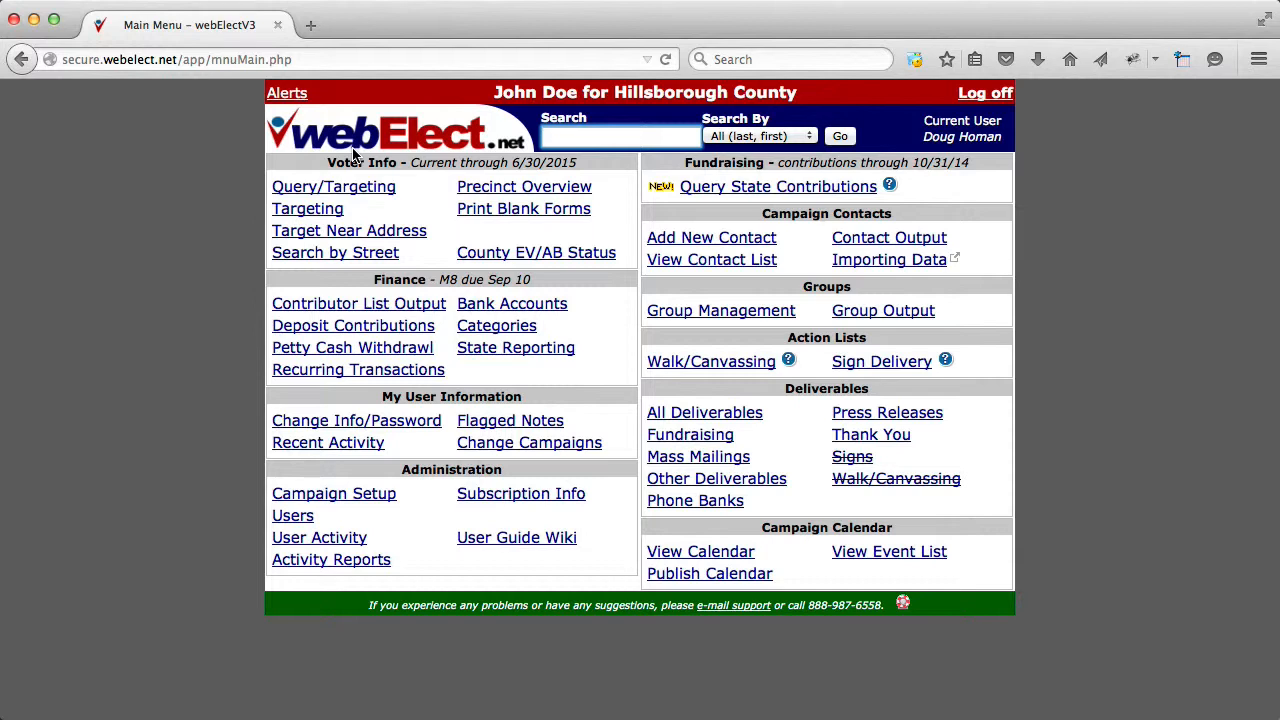
left_click_drag(412, 162, 577, 168)
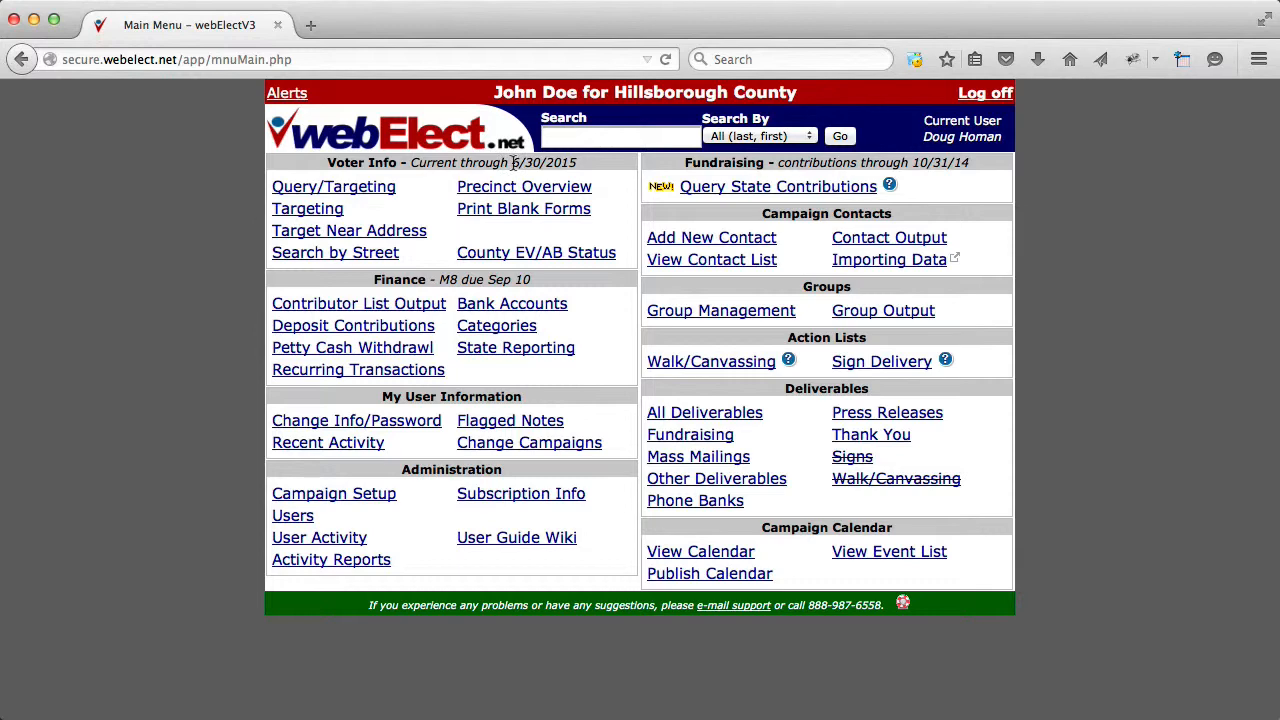
left_click_drag(512, 163, 579, 170)
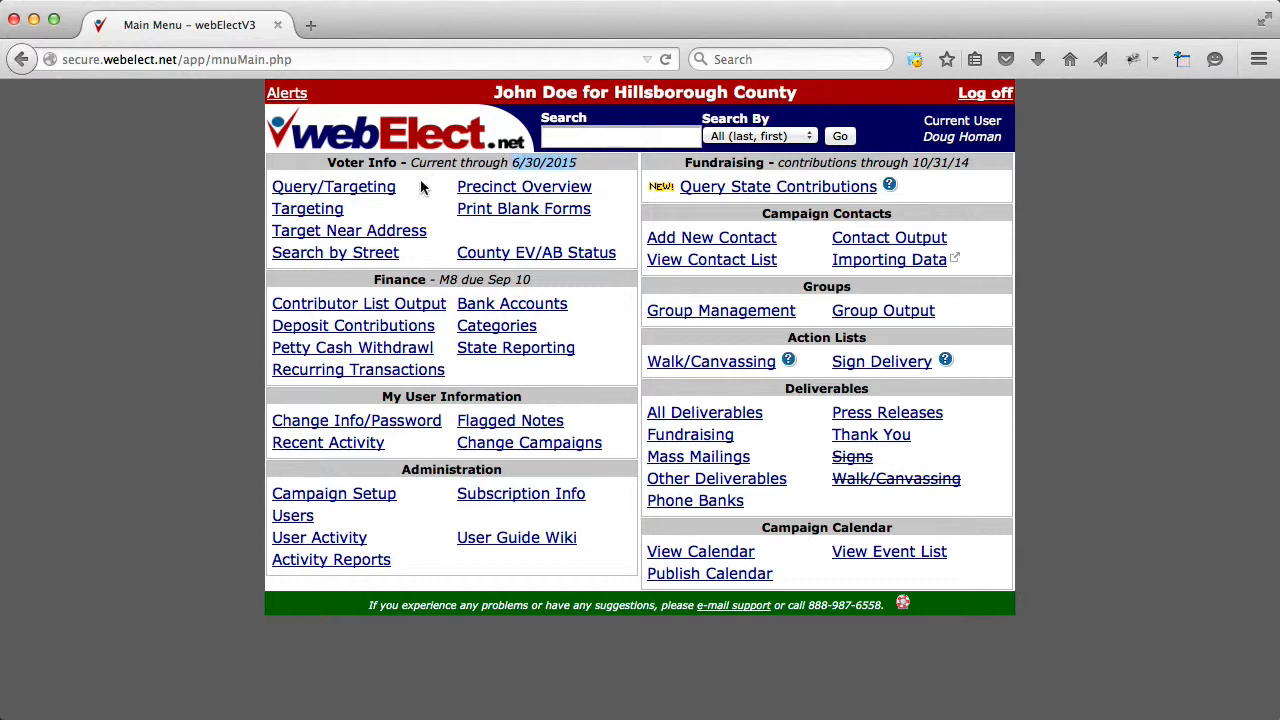
Step: Open the voter query and select precincts HIL-101.0 through HIL-159.0
left_click(355, 193)
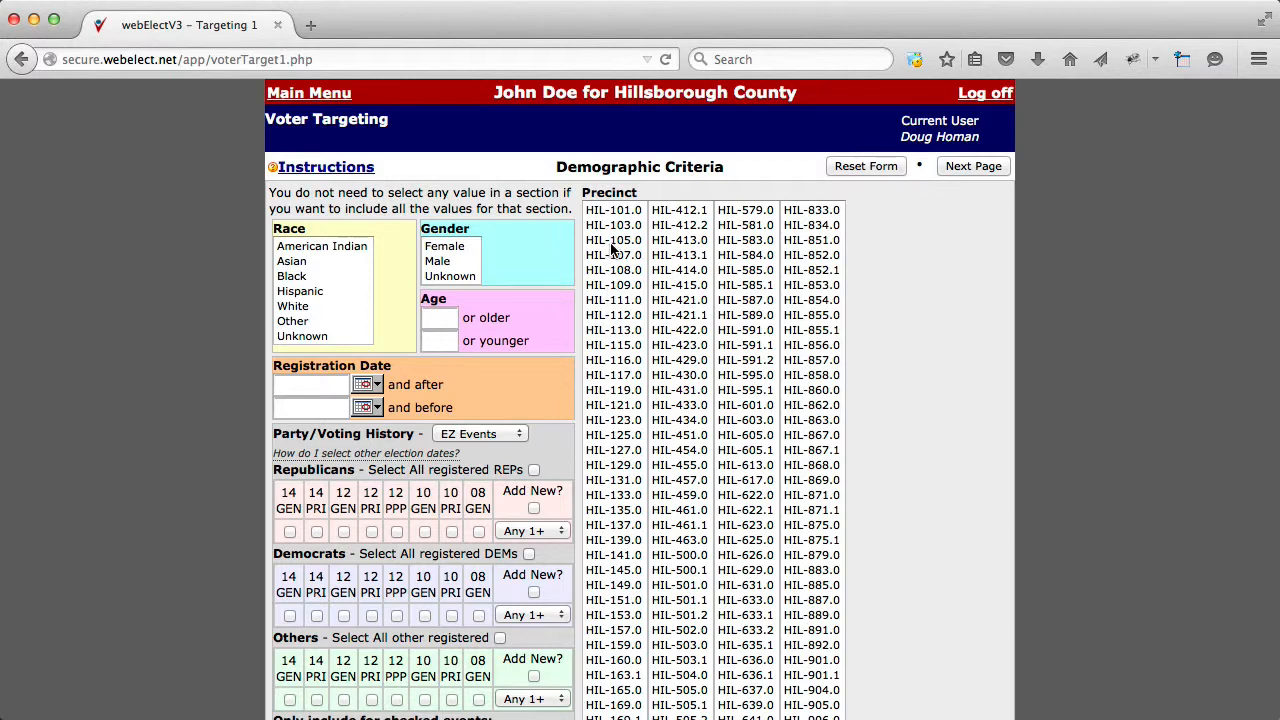
left_click_drag(614, 216, 618, 646)
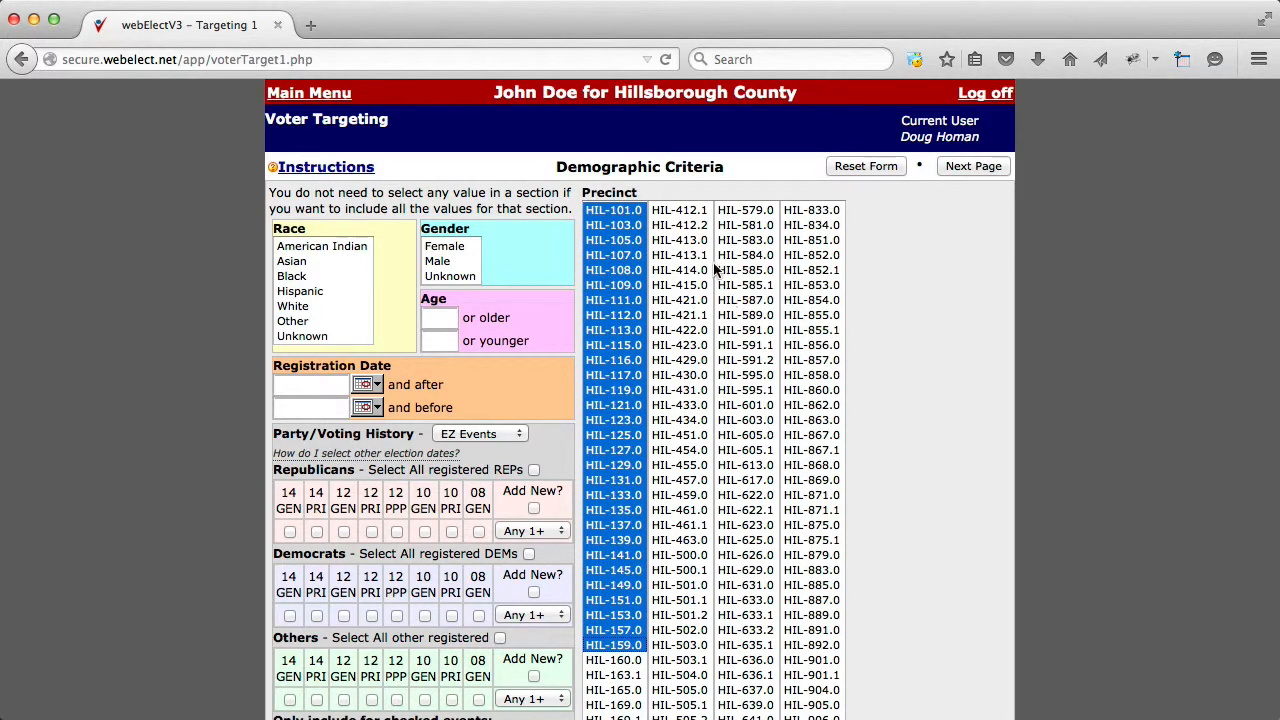
Step: Limit the voter target to registration dates of 6/1/2015 and after
scroll(714, 270, "down", 1)
scroll(714, 270, "down", 3)
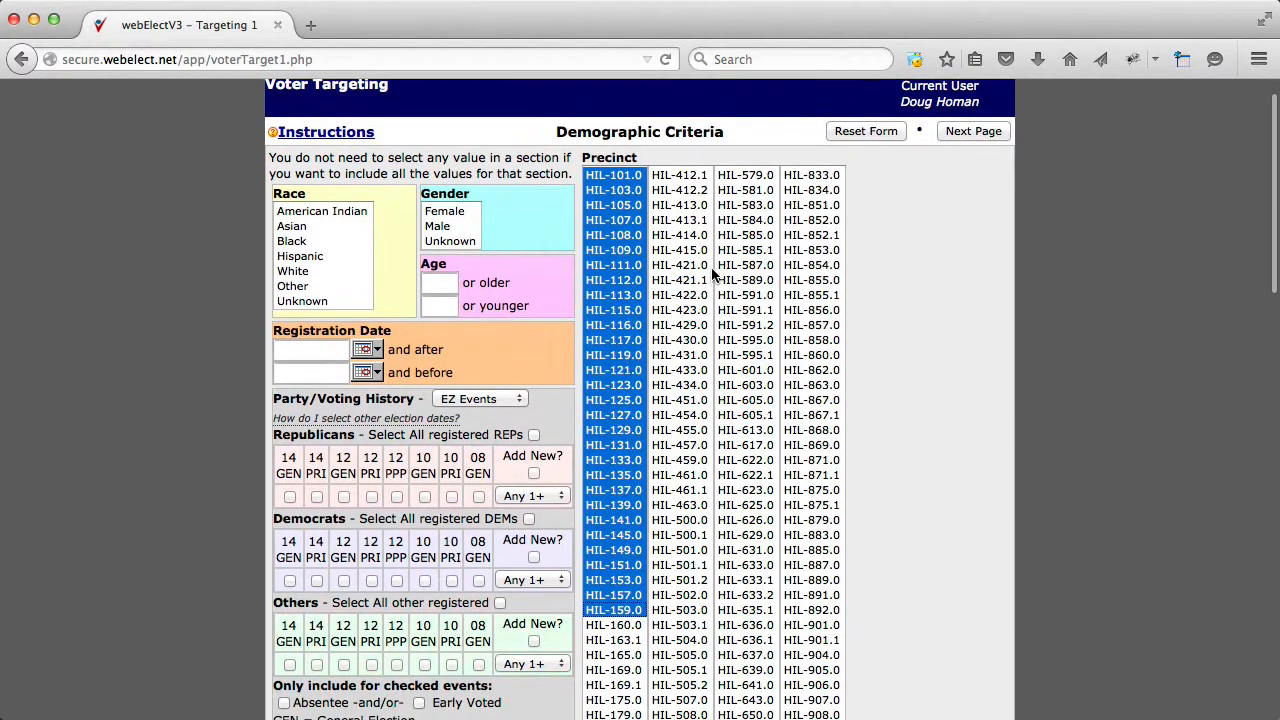
scroll(711, 280, "down", 1)
left_click(325, 342)
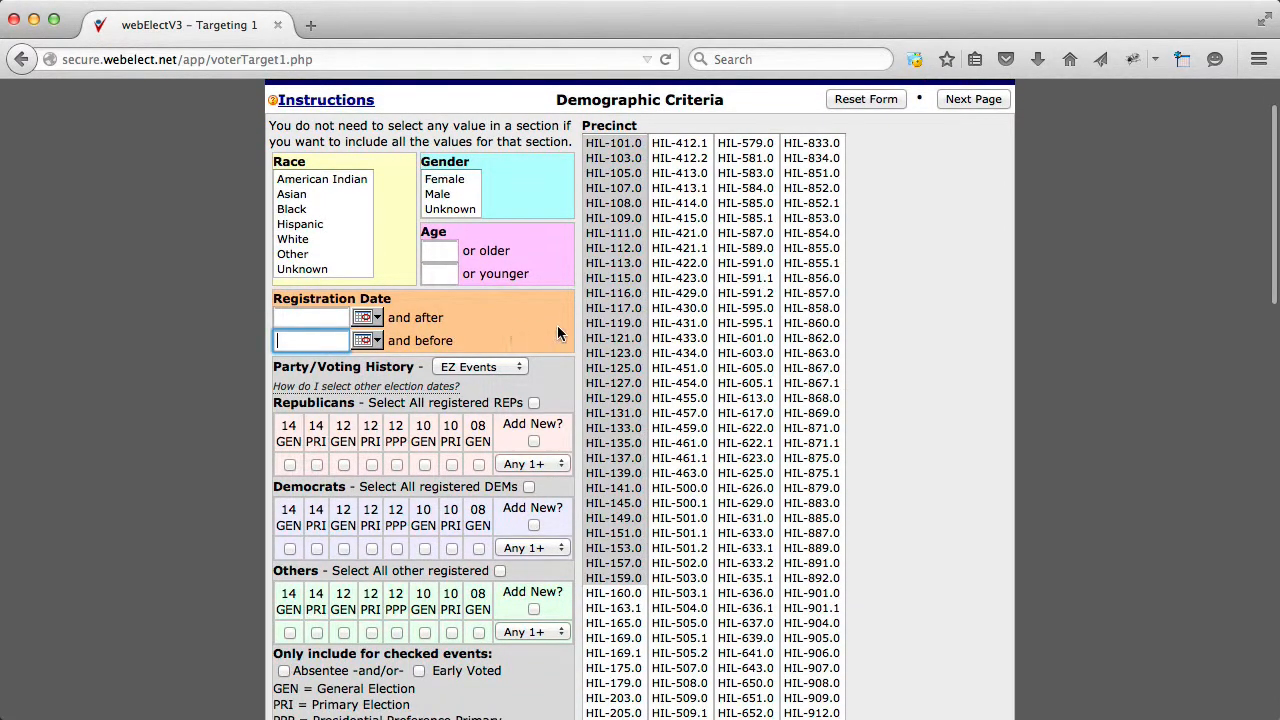
left_click(316, 317)
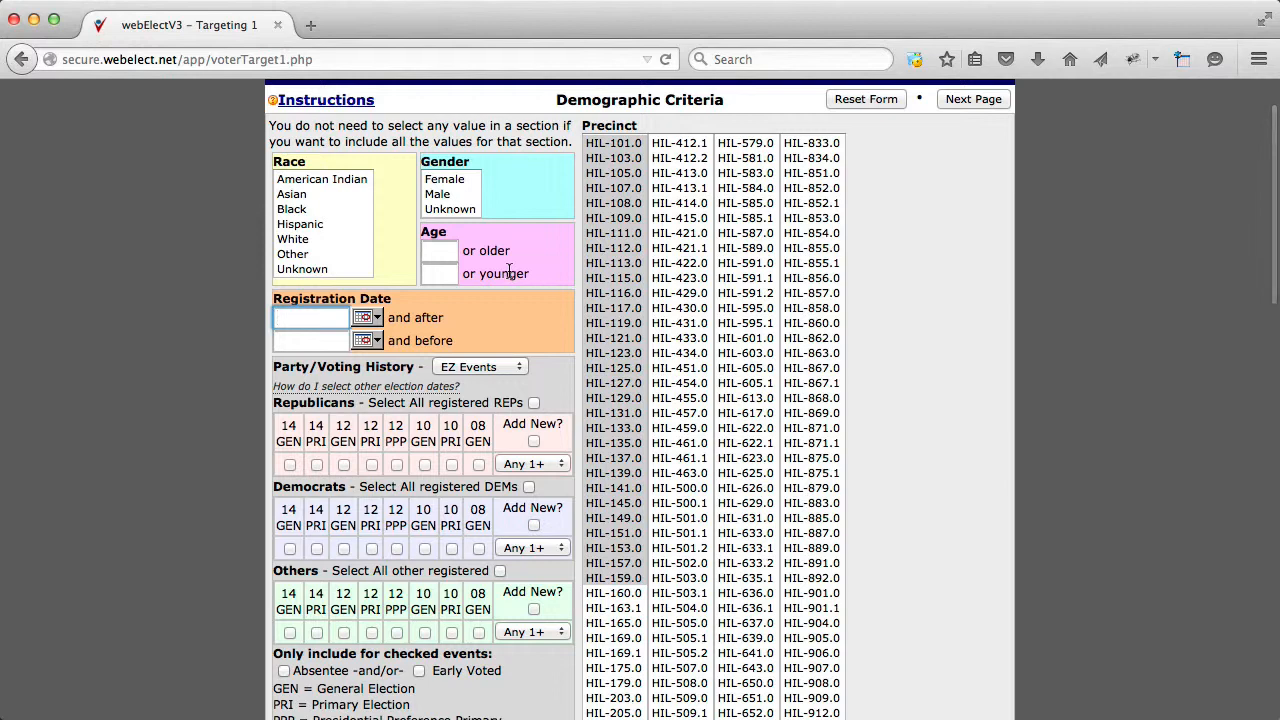
type("6/")
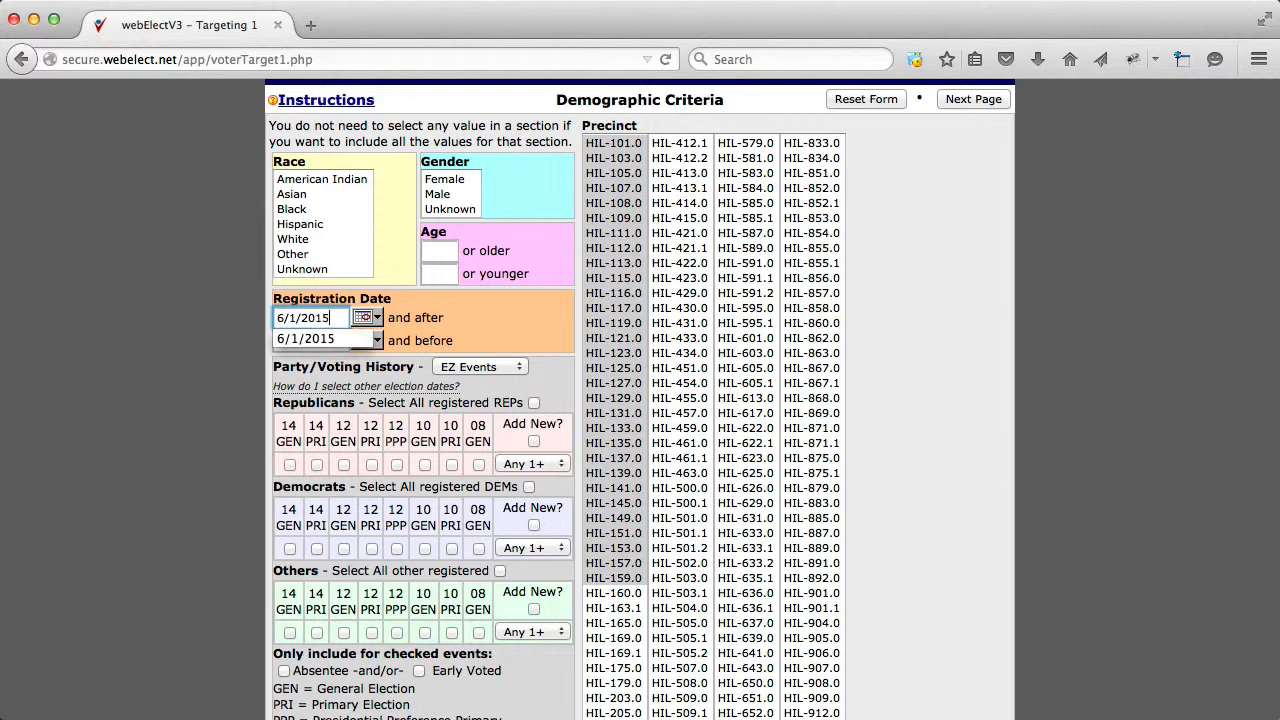
type("1/2015")
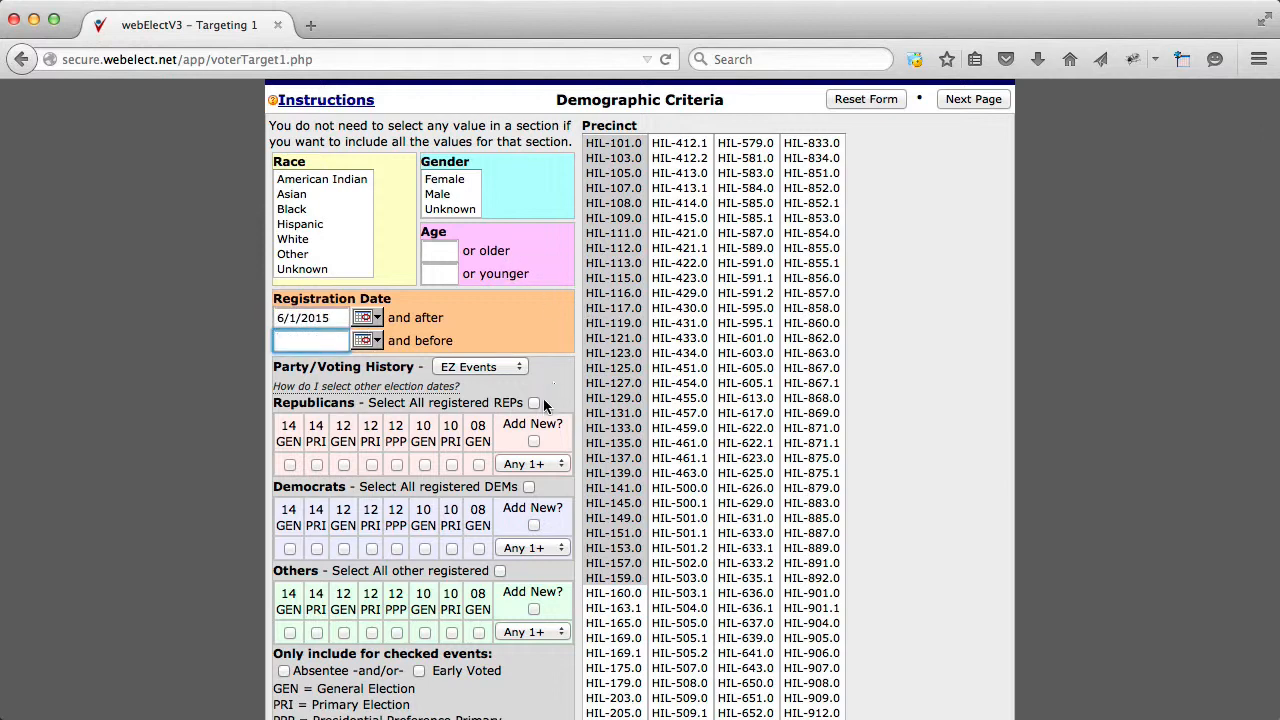
Step: Include all registered Republicans in the target and proceed to the query process options without applying any group criteria
left_click(534, 402)
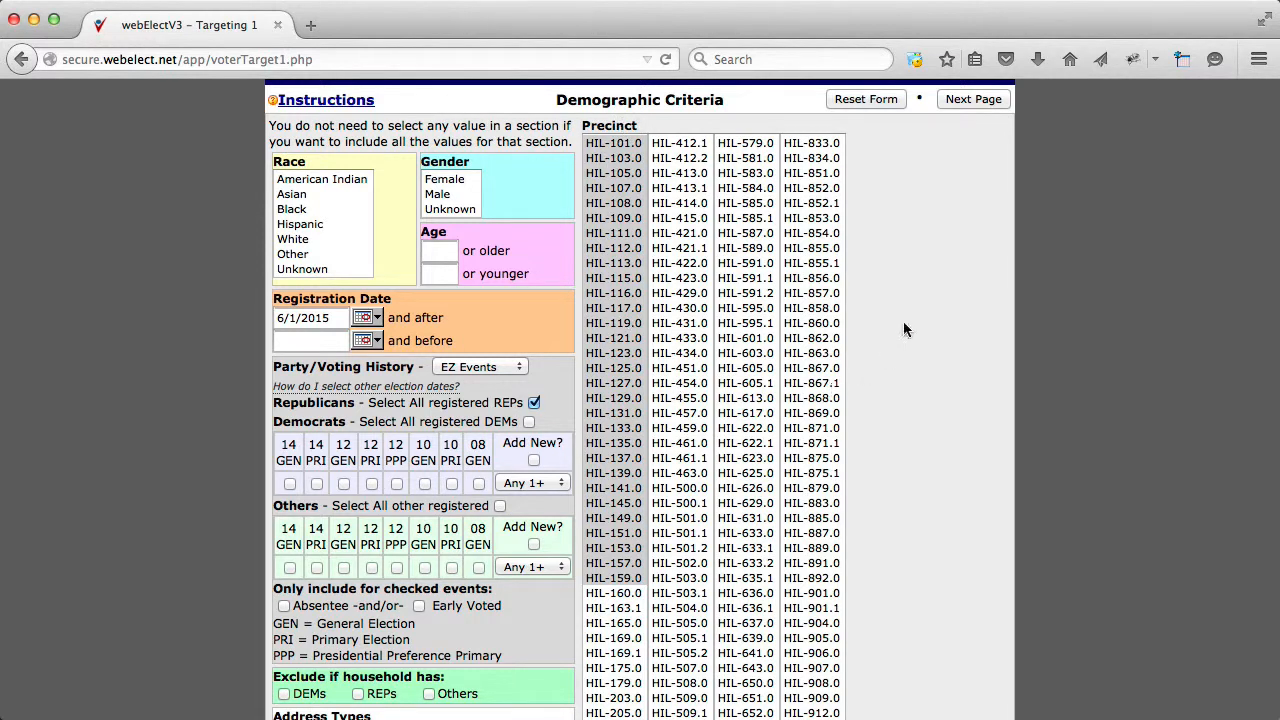
scroll(920, 303, "up", 2)
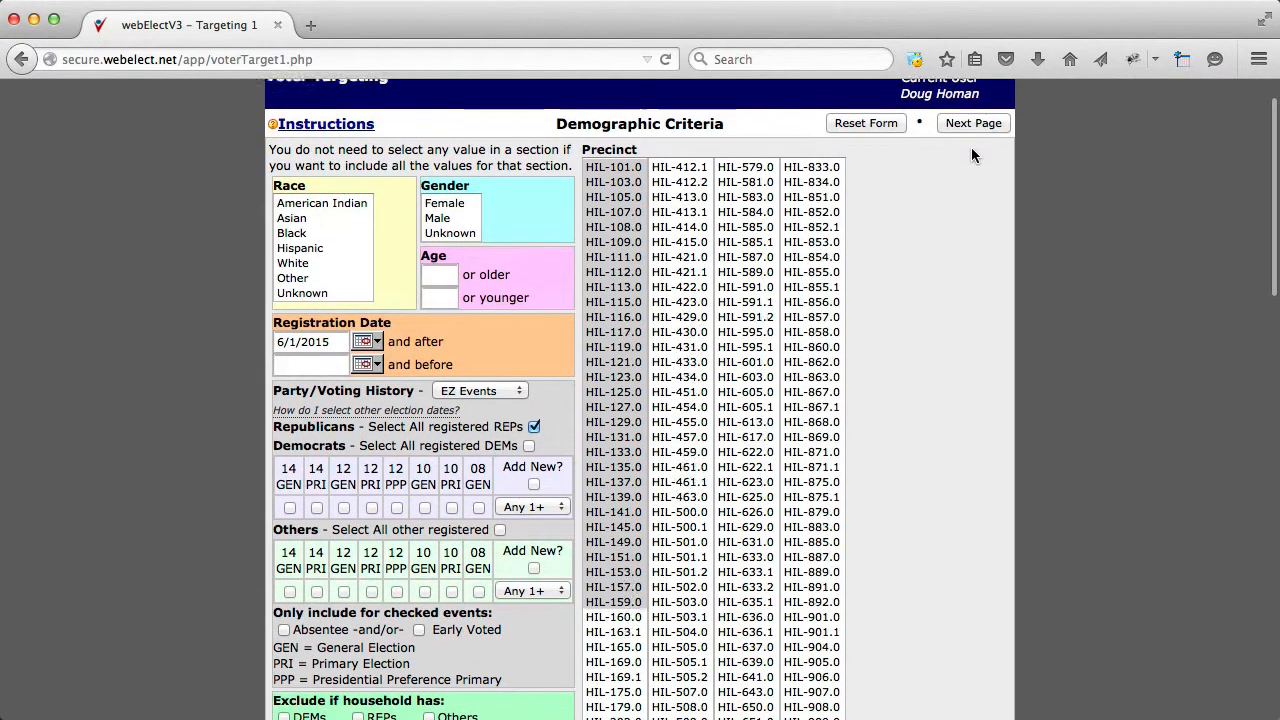
left_click(971, 167)
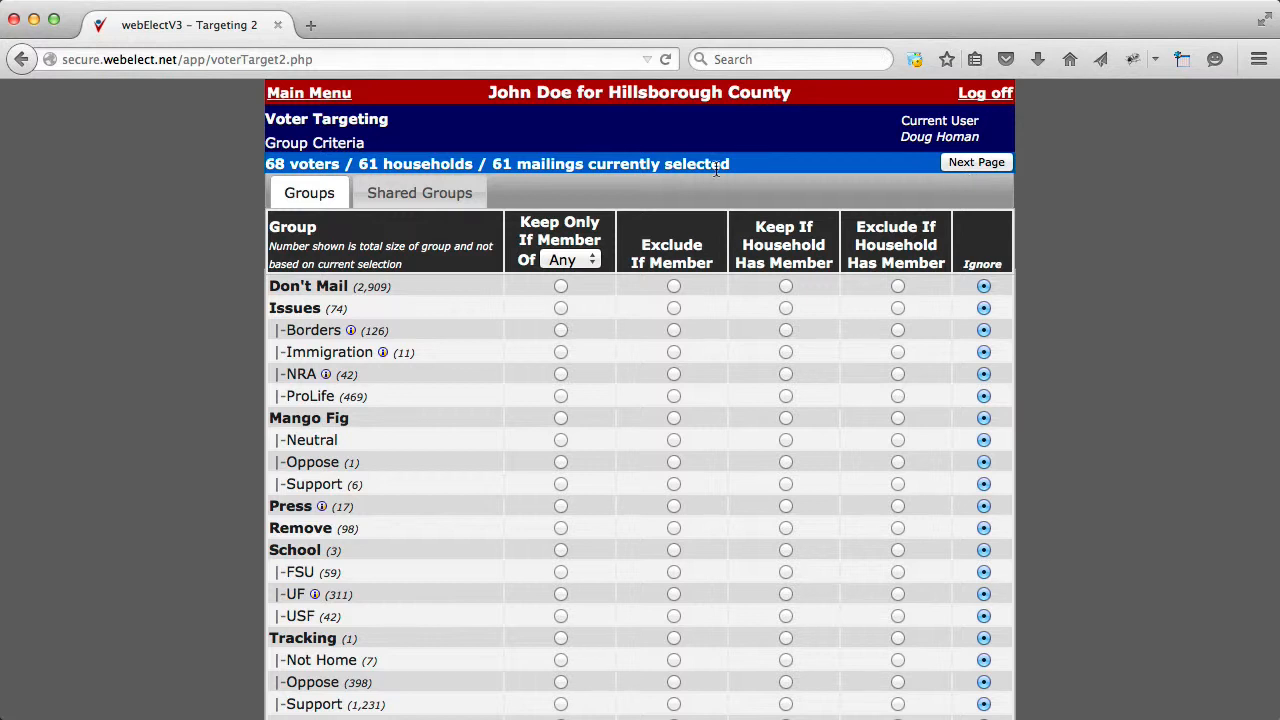
left_click_drag(266, 163, 339, 163)
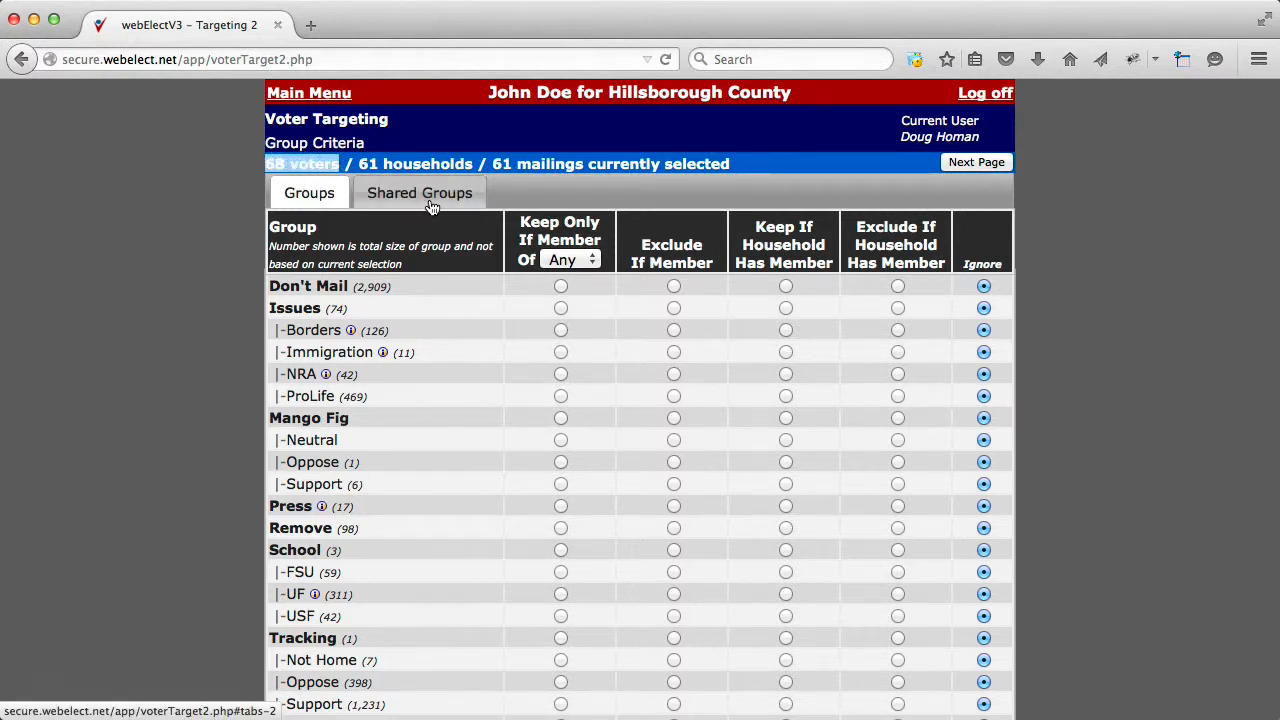
left_click(965, 163)
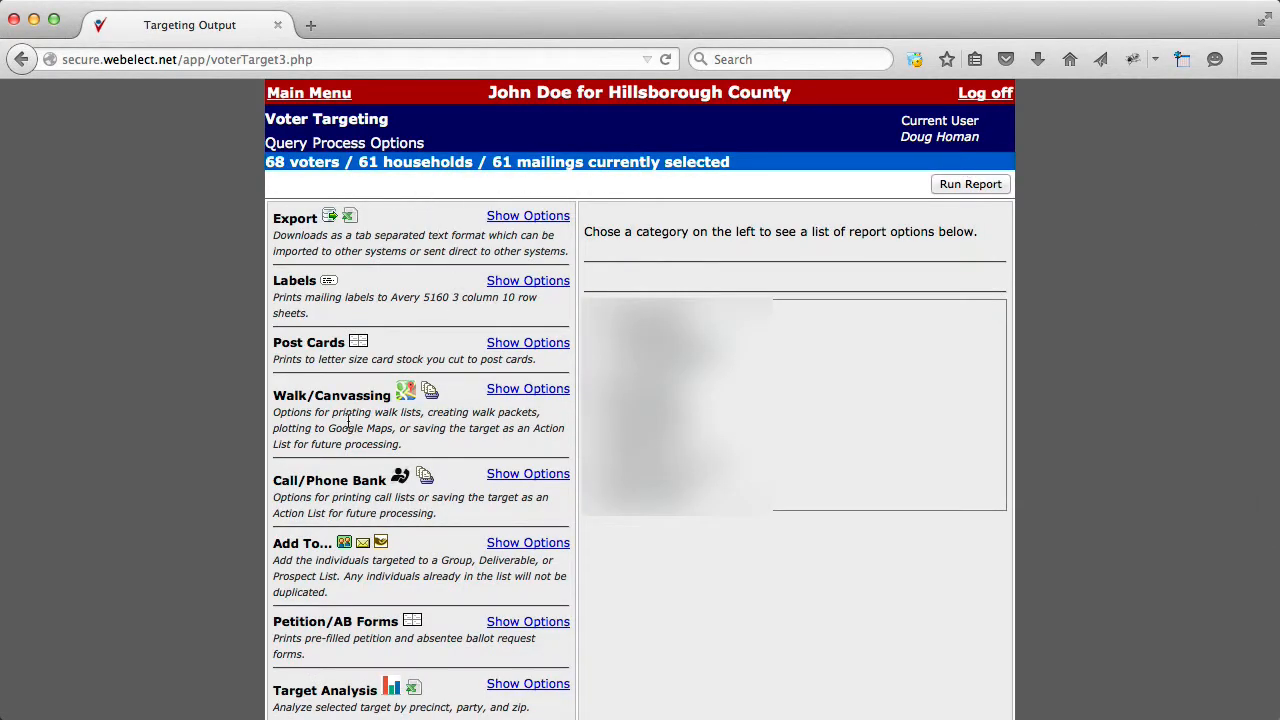
Step: Add the targeted voters to the "Other : Newly Registered" deliverable queue
left_click(503, 545)
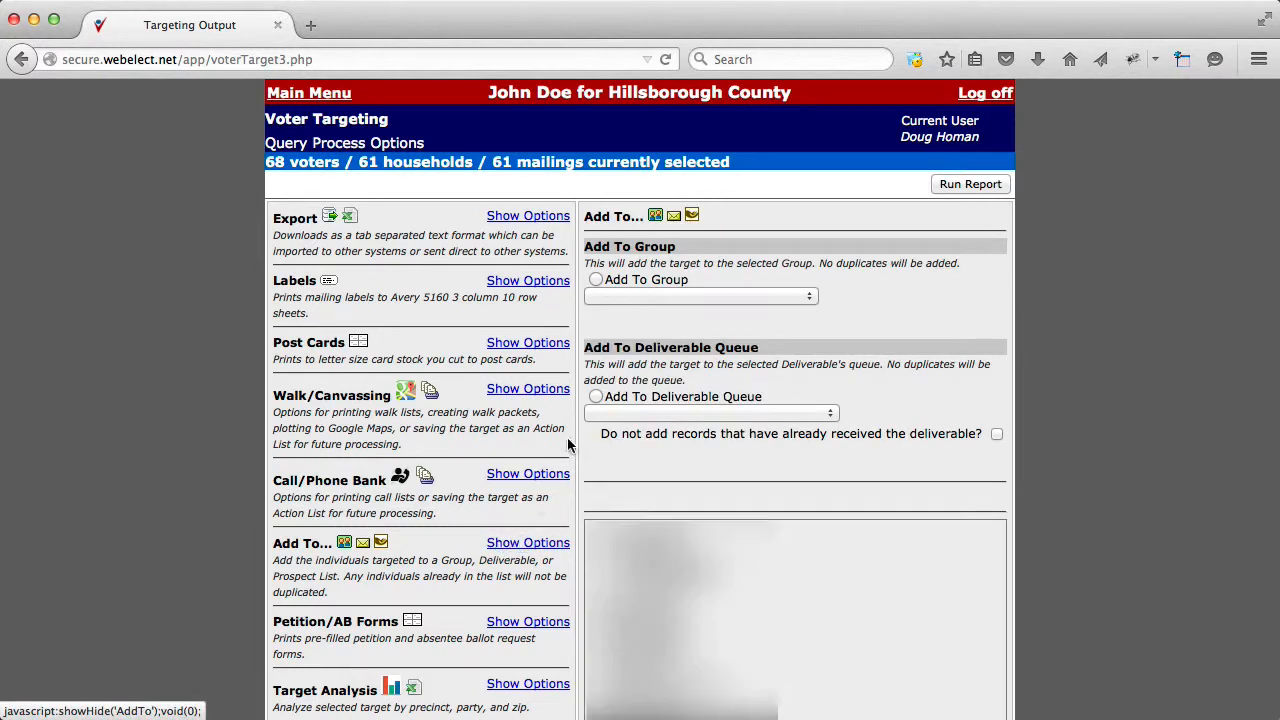
left_click(596, 396)
left_click(710, 414)
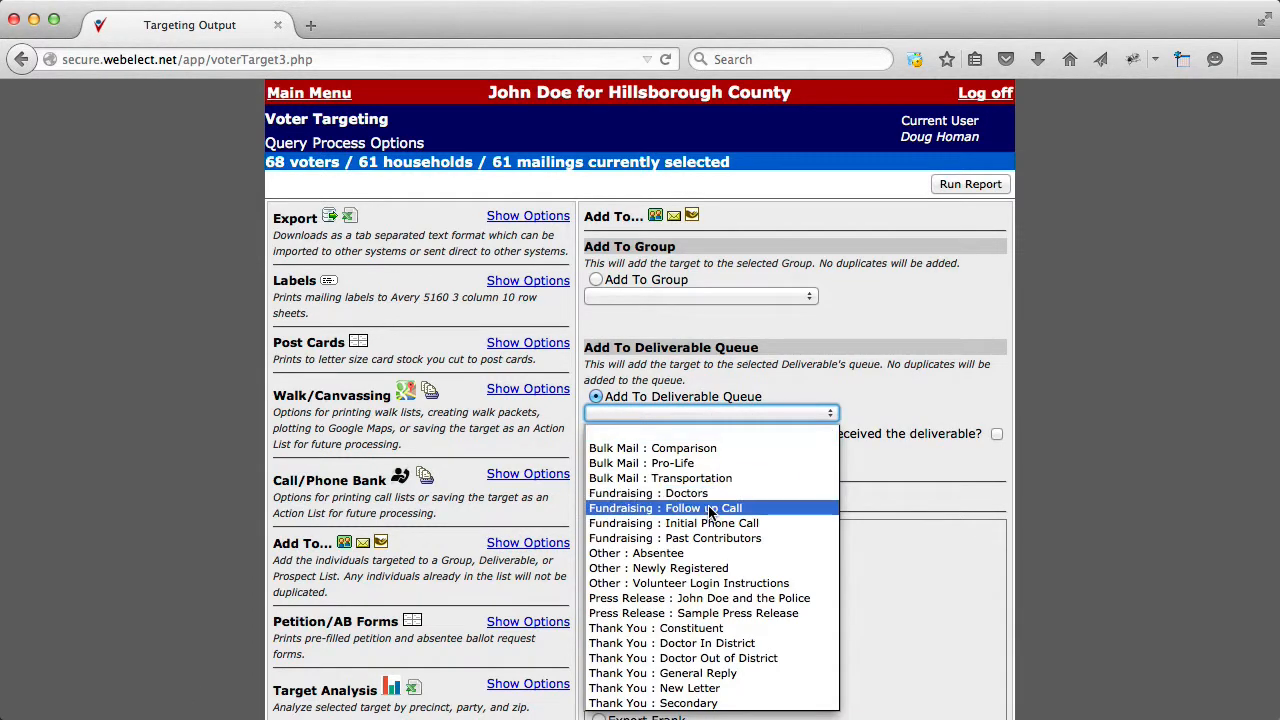
left_click(657, 568)
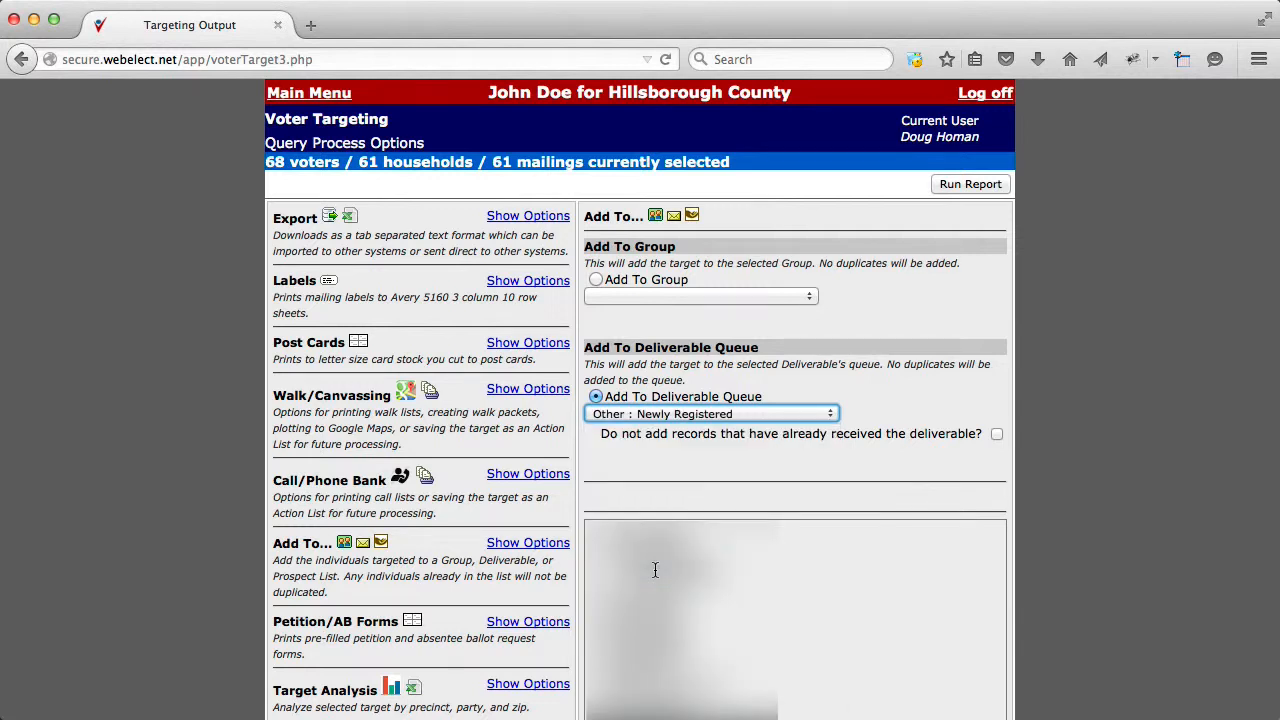
left_click(951, 186)
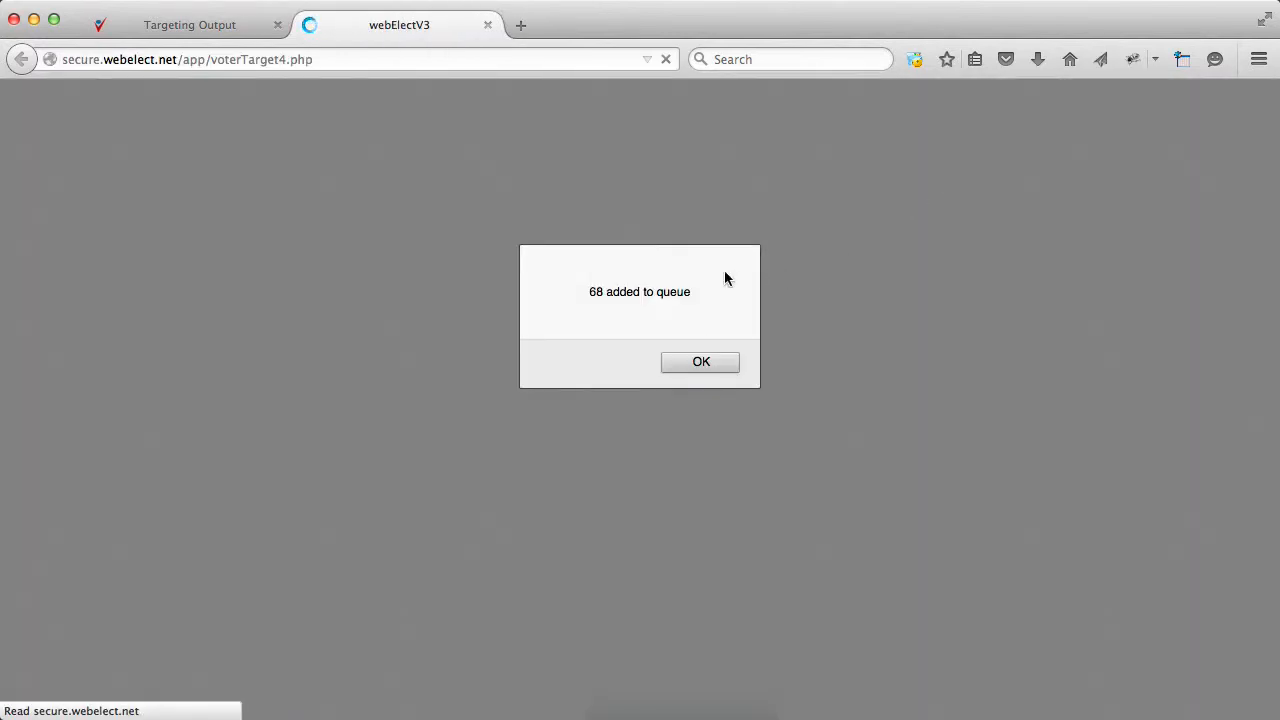
left_click(693, 362)
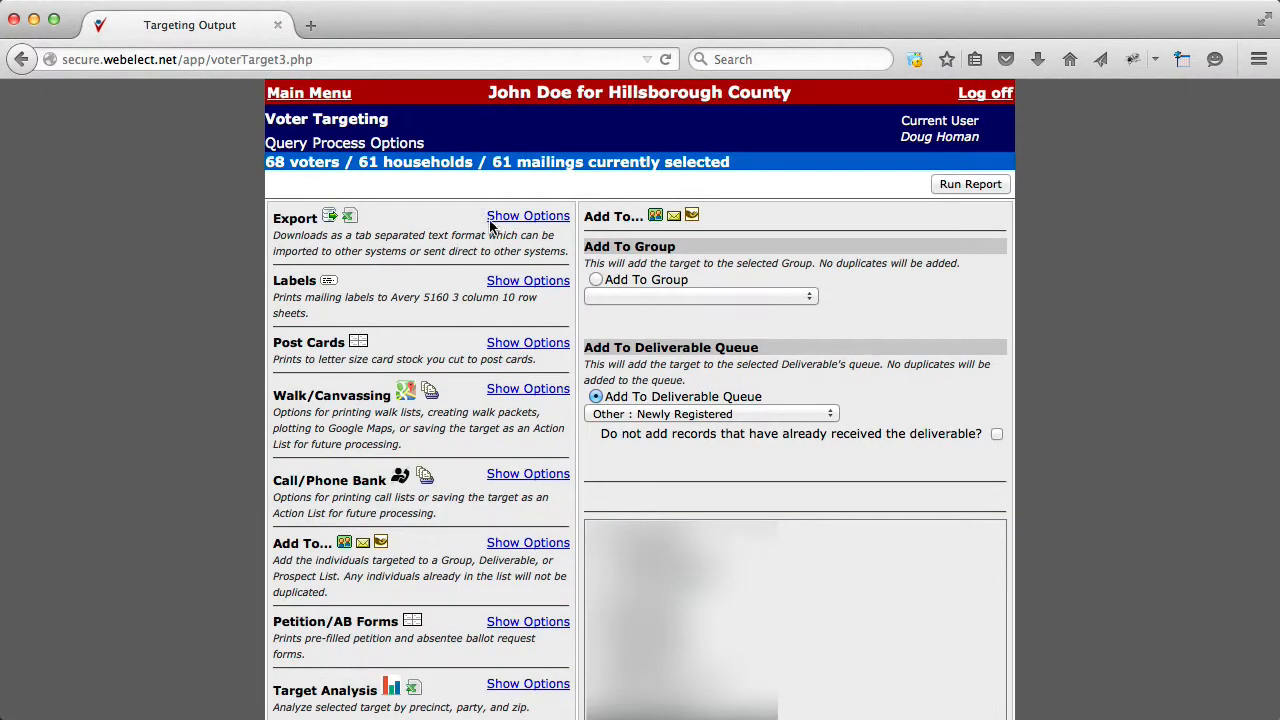
Step: Open the queue of the Newly Registered deliverable from the Other deliverables list and review its queued voters
left_click(303, 94)
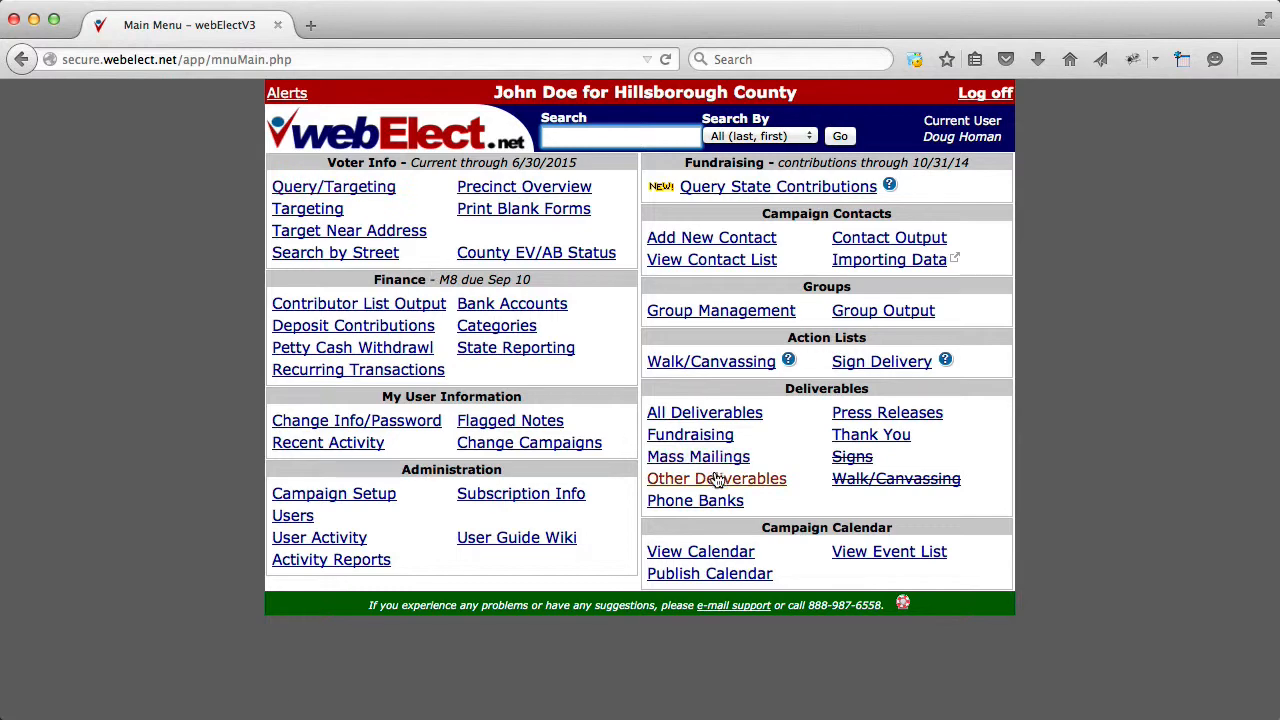
left_click(717, 480)
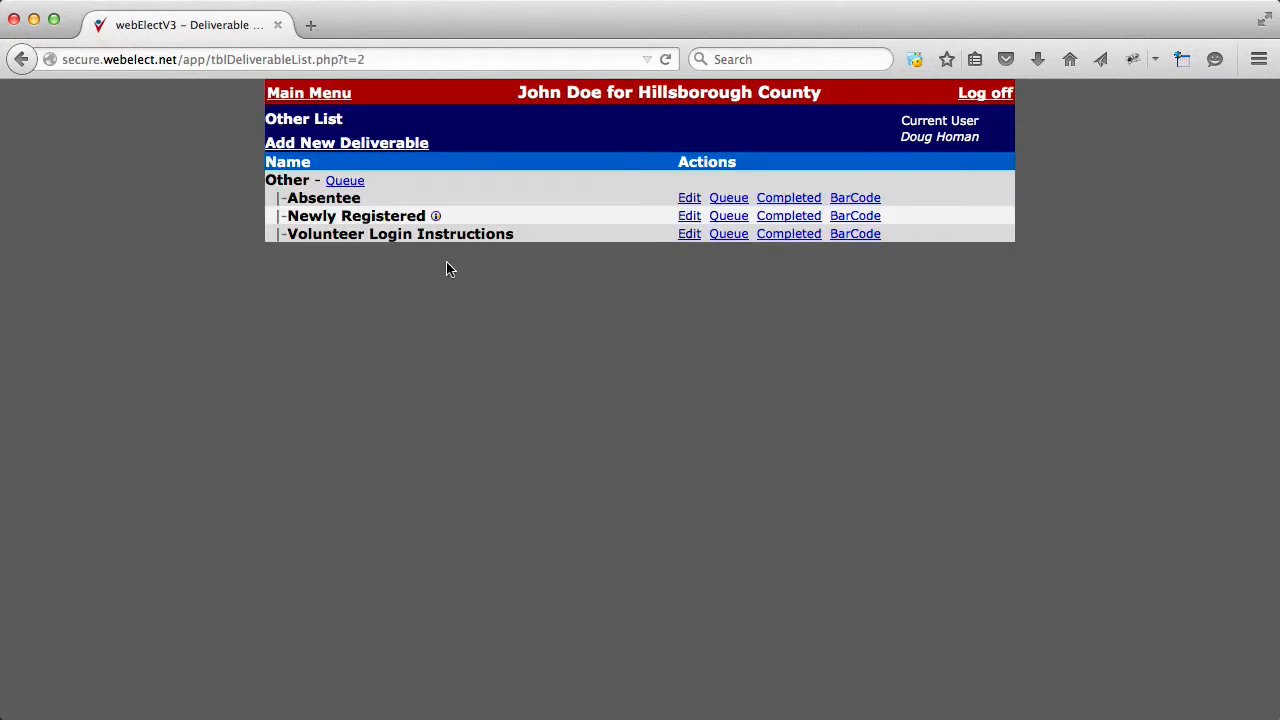
left_click(727, 217)
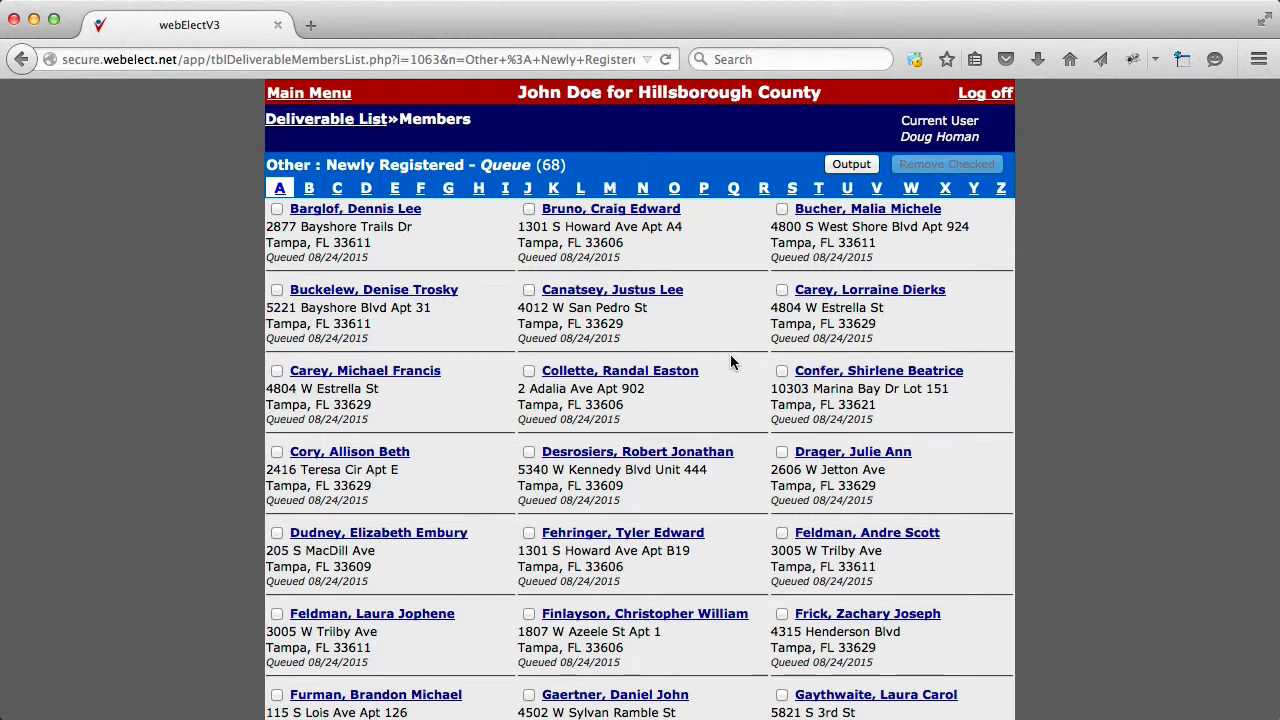
scroll(732, 365, "down", 3)
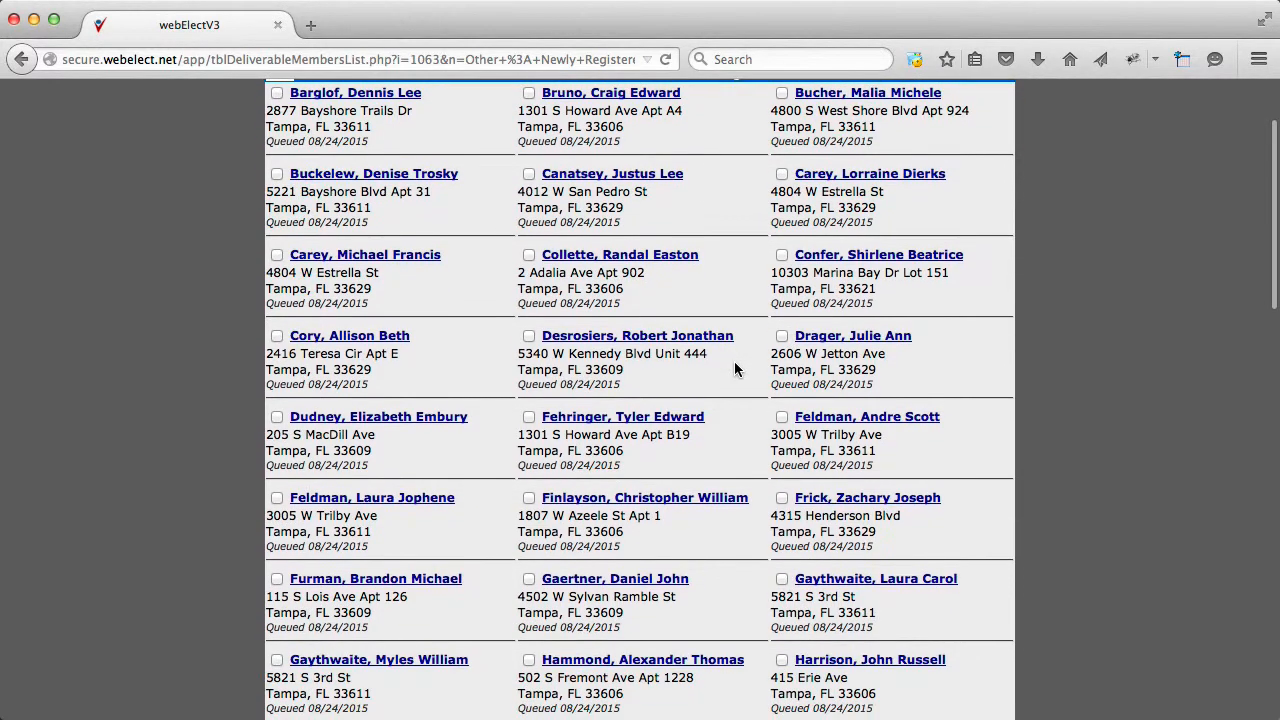
Step: Remove the first voter in the second row and the middle voter in the fourth row from the Newly Registered queue
scroll(735, 370, "down", 10)
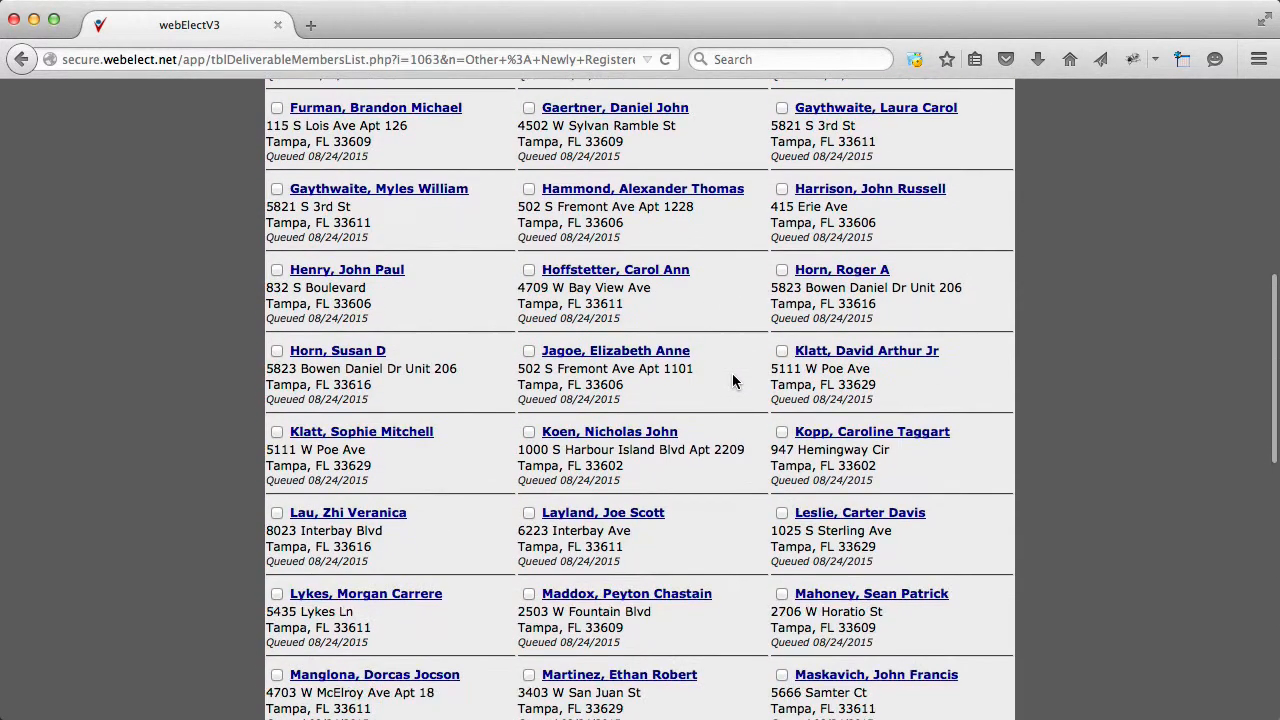
scroll(732, 381, "down", 12)
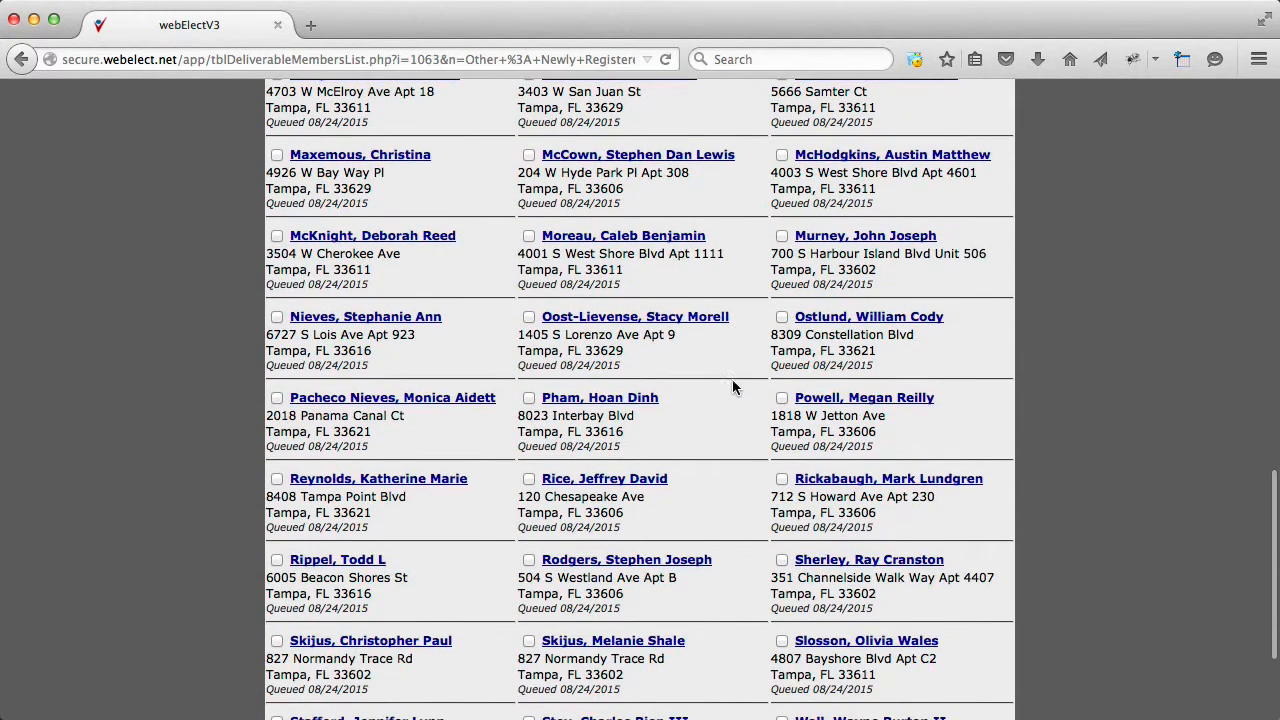
scroll(732, 387, "up", 20)
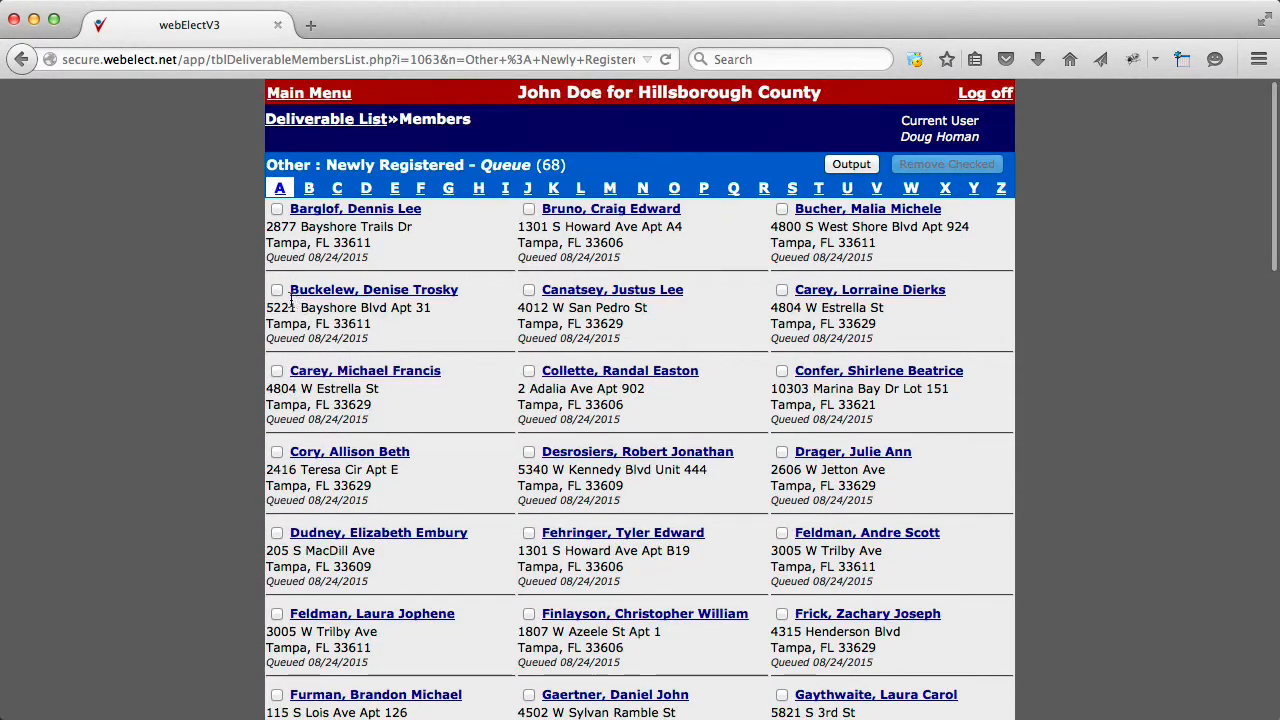
left_click(277, 290)
left_click(529, 452)
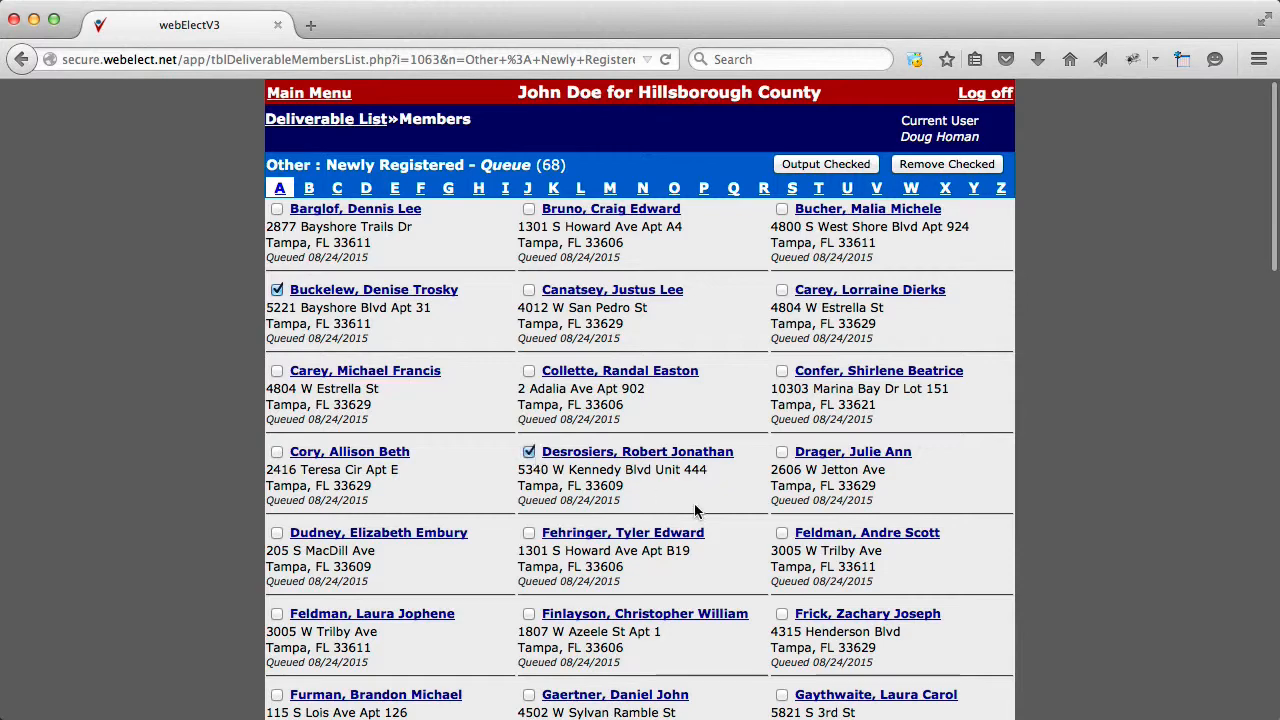
scroll(734, 517, "down", 20)
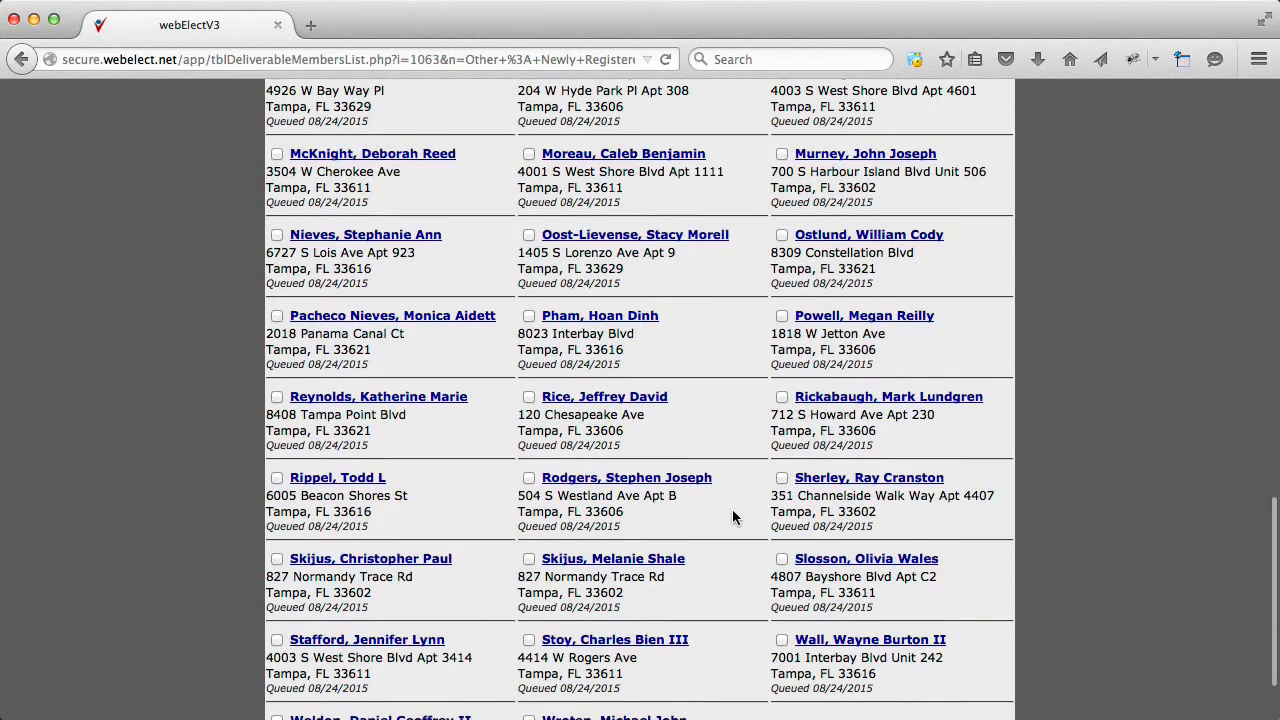
scroll(732, 517, "down", 2)
scroll(735, 520, "up", 20)
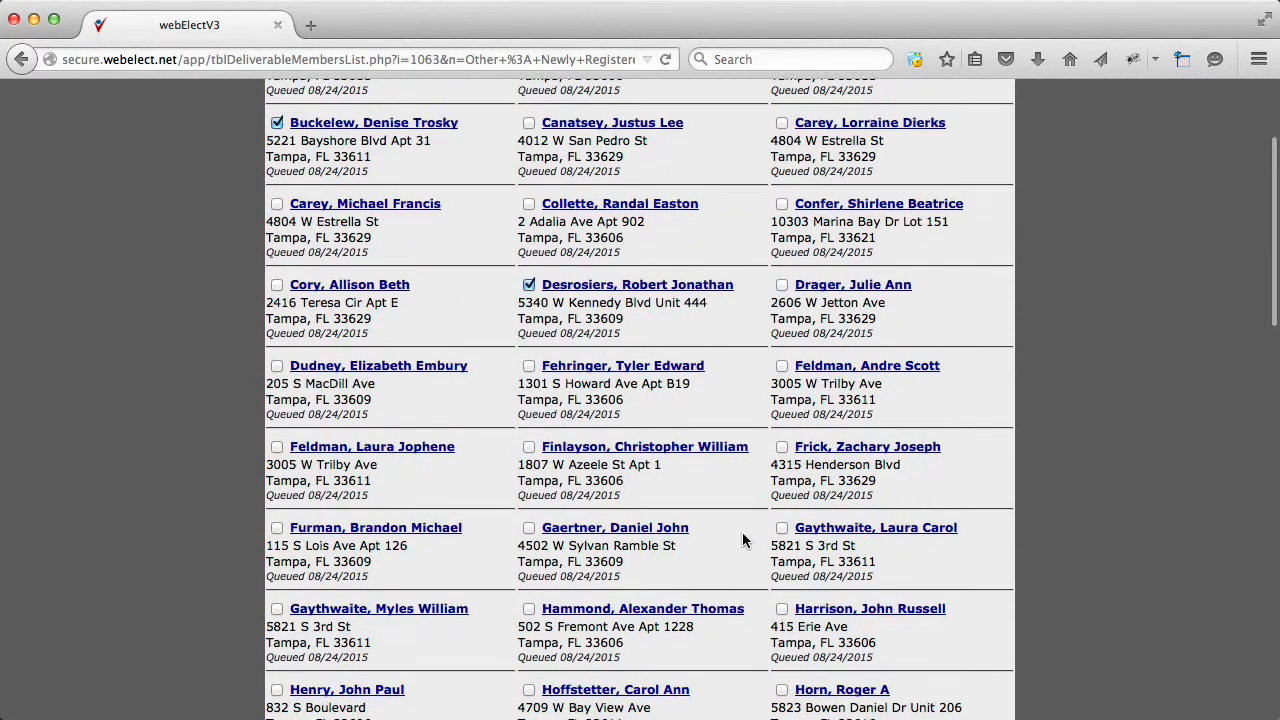
scroll(742, 540, "up", 3)
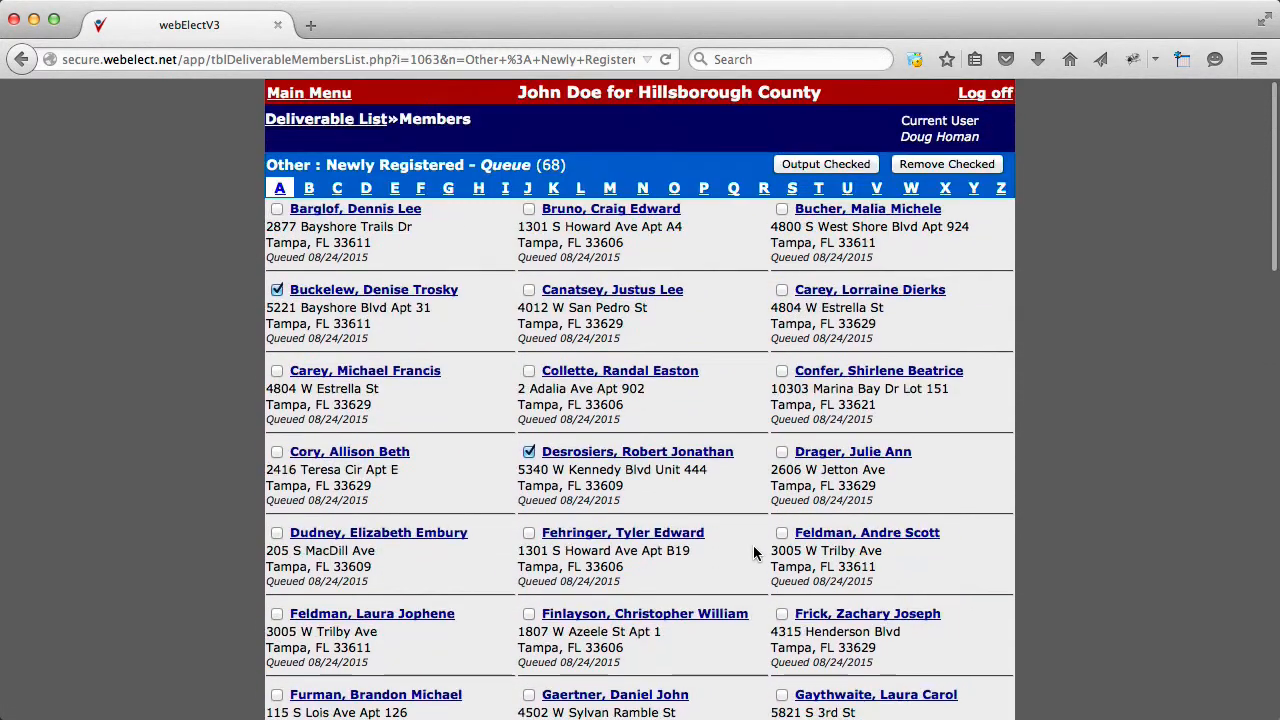
left_click(933, 166)
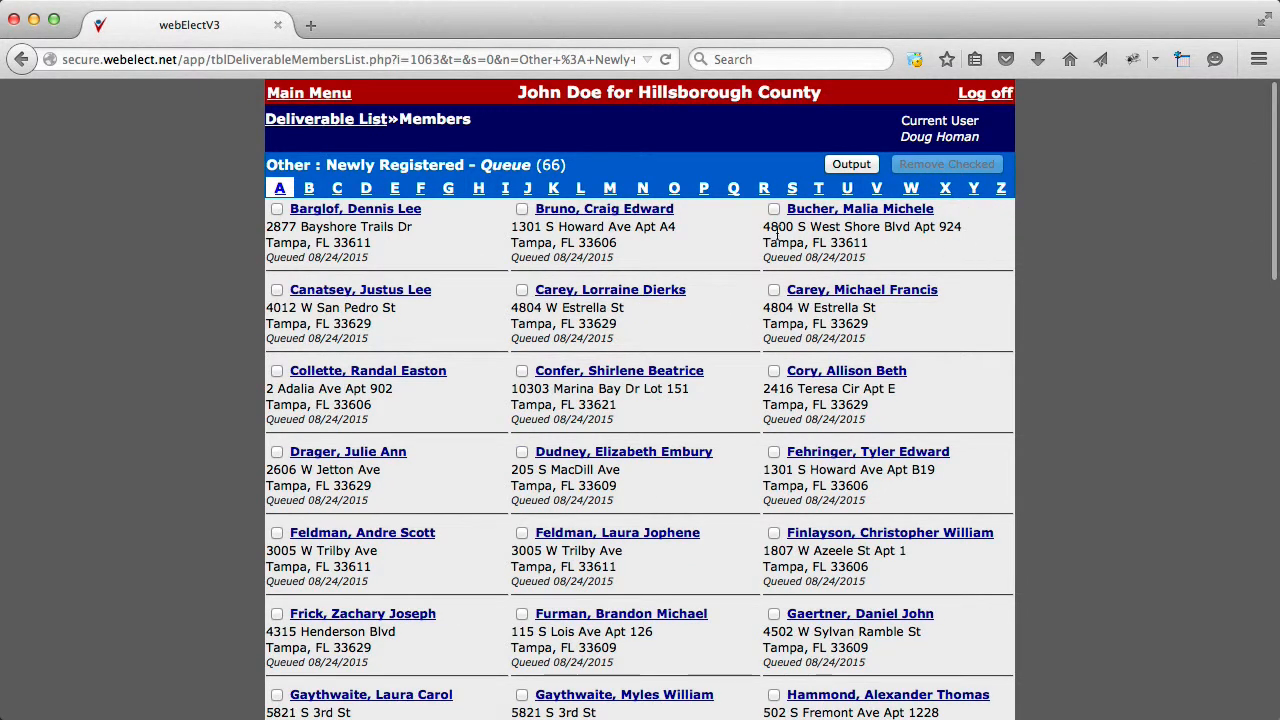
Step: Reopen the Newly Registered queue from the deliverable list and bring up the output options for the whole queue
left_click(350, 122)
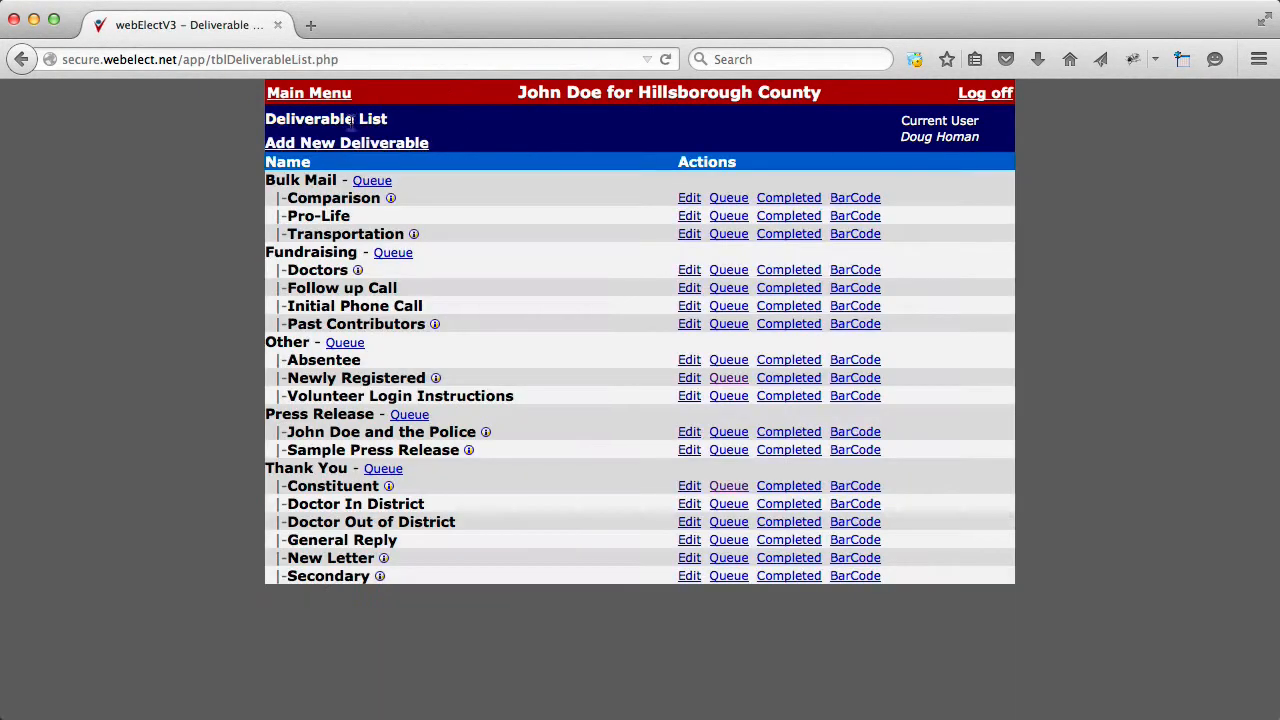
left_click(730, 380)
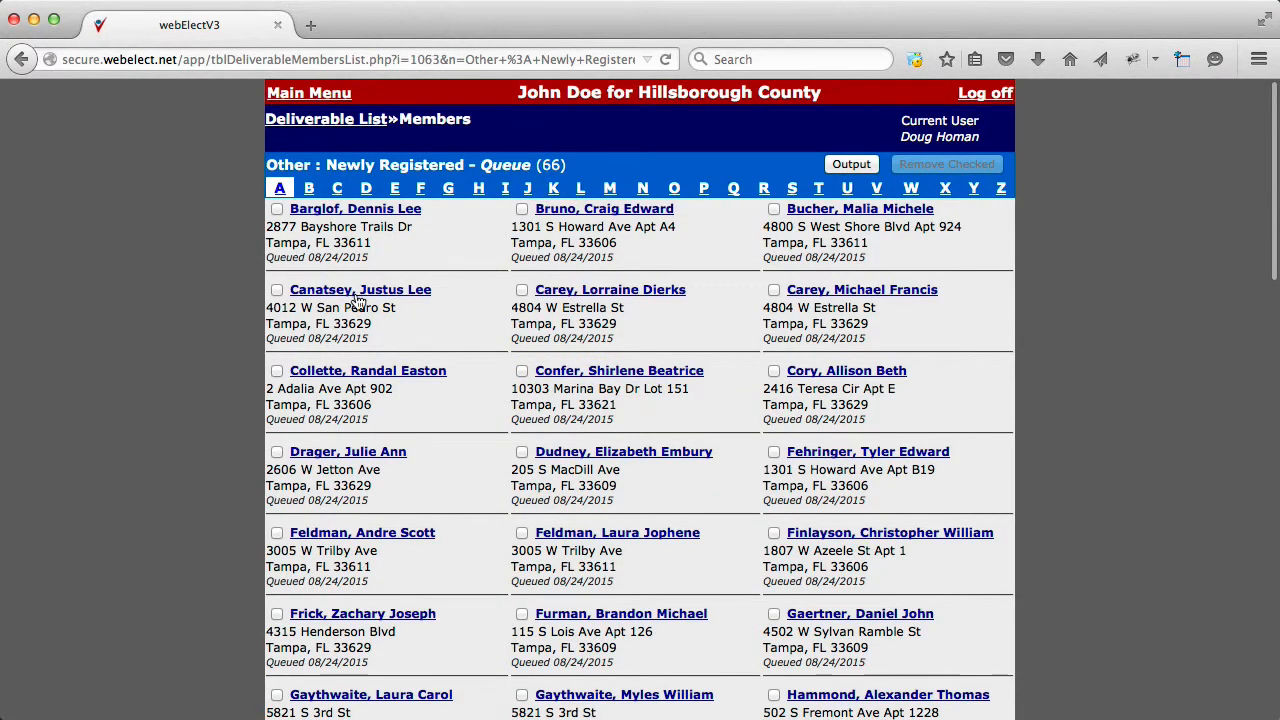
left_click(845, 165)
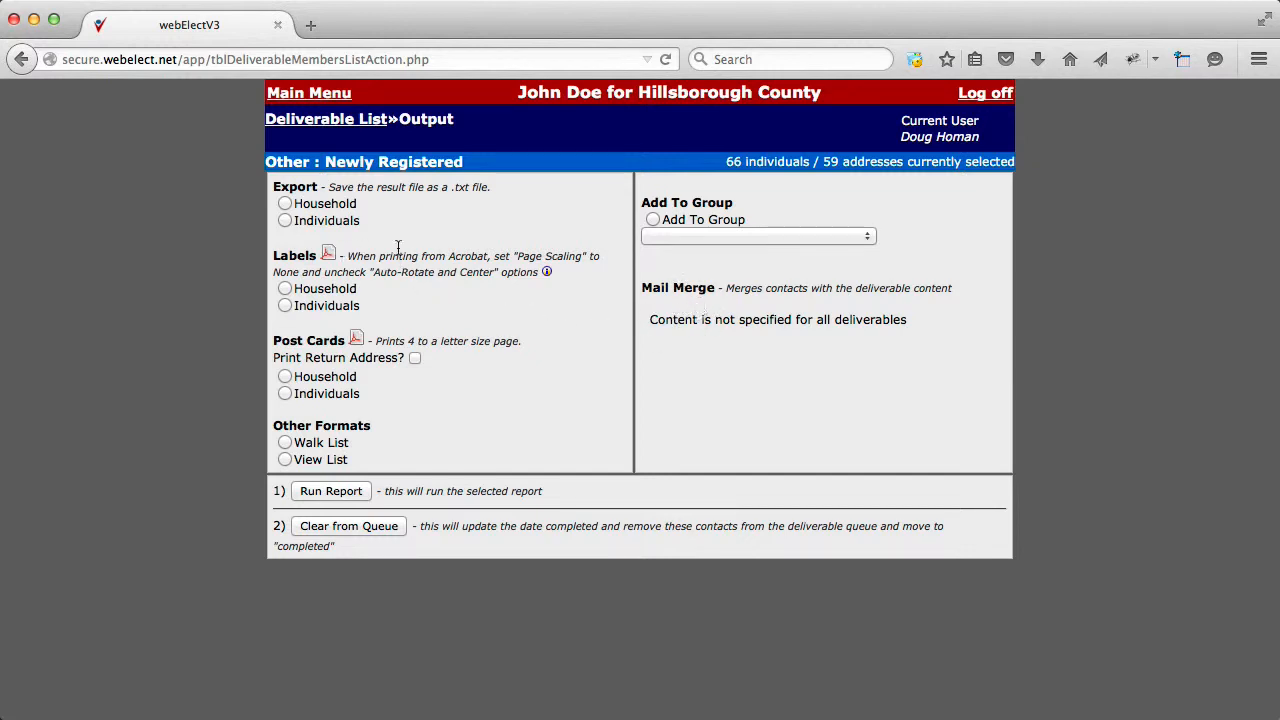
Step: Export the queue by household, save the generated Excel report and close the report download page
left_click(285, 204)
left_click(286, 221)
left_click(286, 289)
left_click(286, 221)
left_click(285, 204)
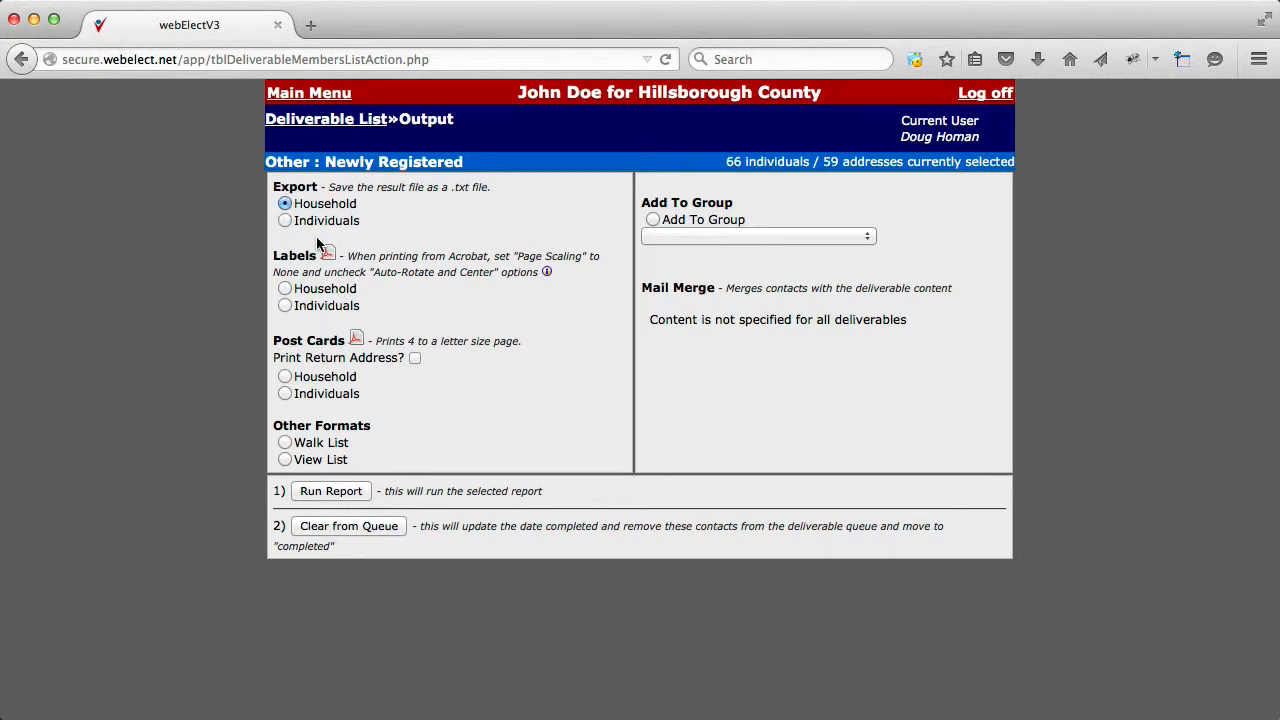
left_click(330, 491)
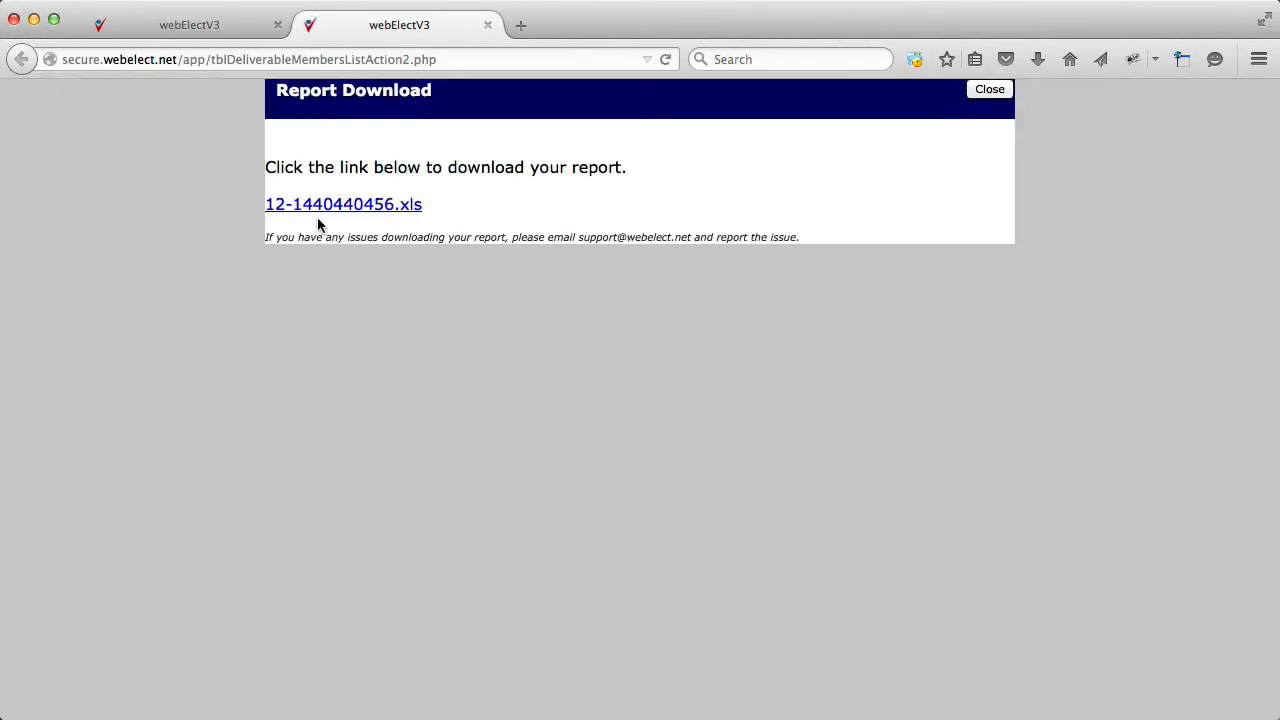
left_click(320, 205)
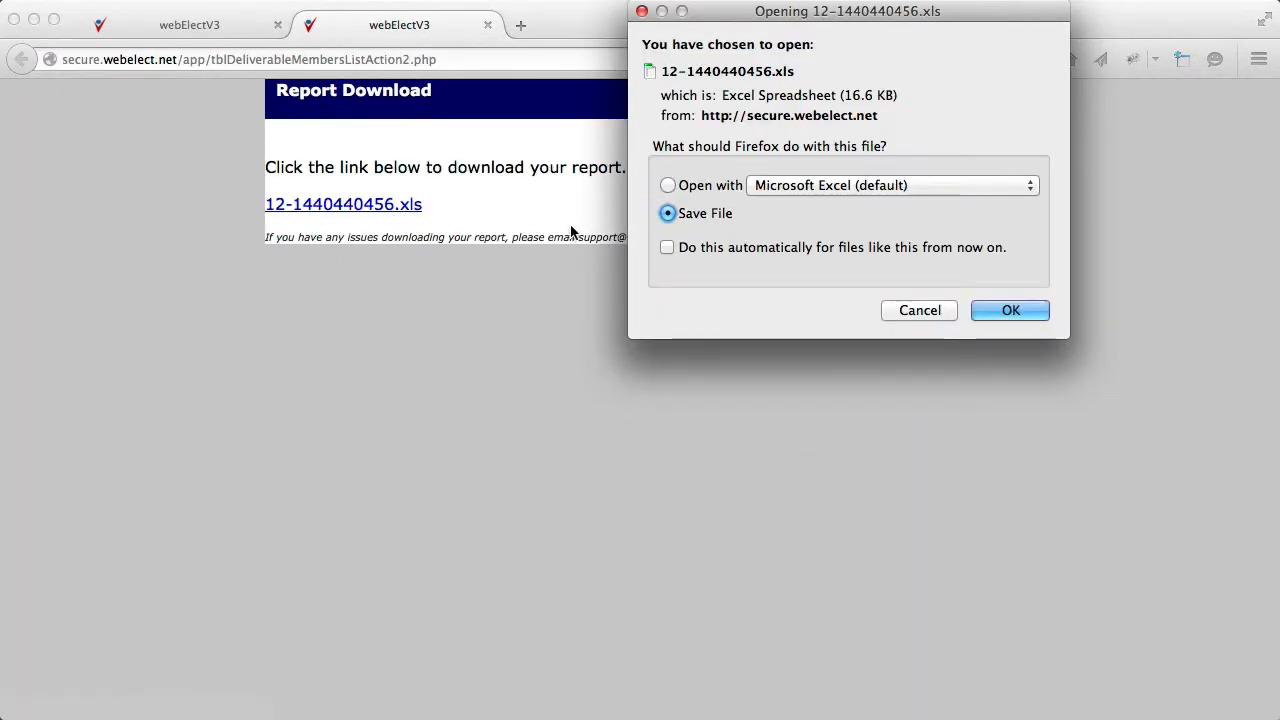
left_click(1004, 311)
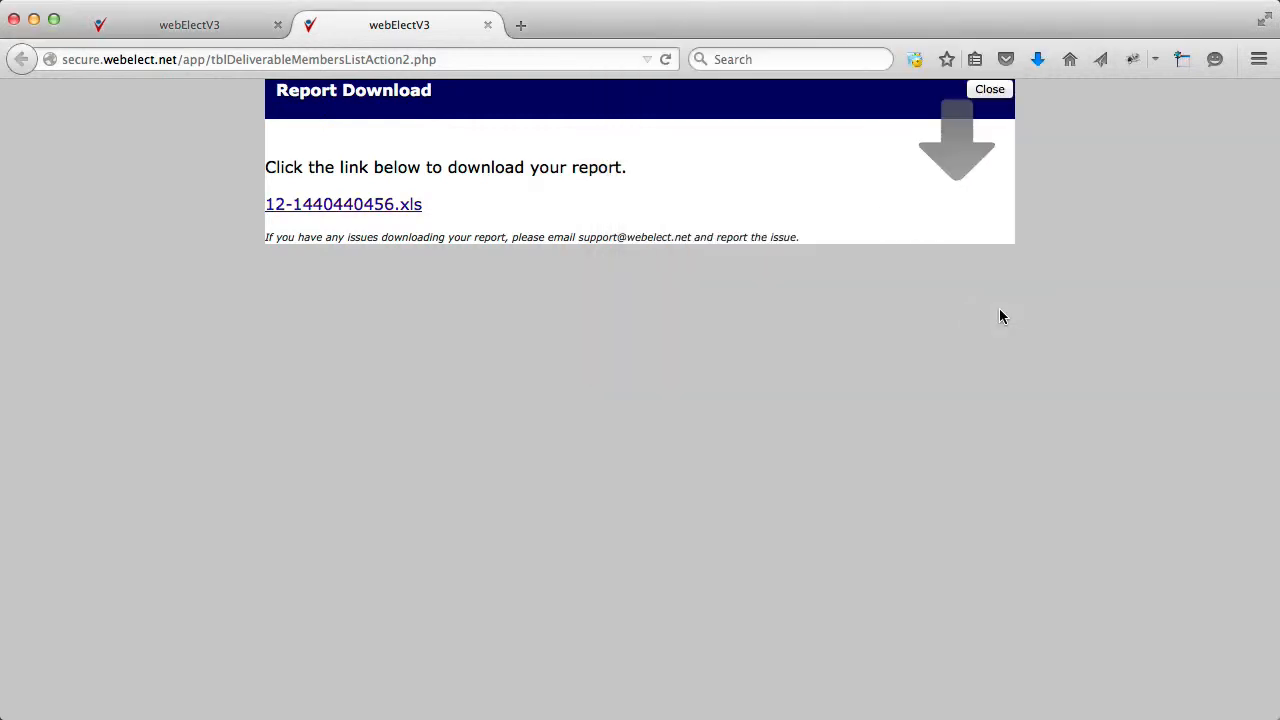
left_click(985, 97)
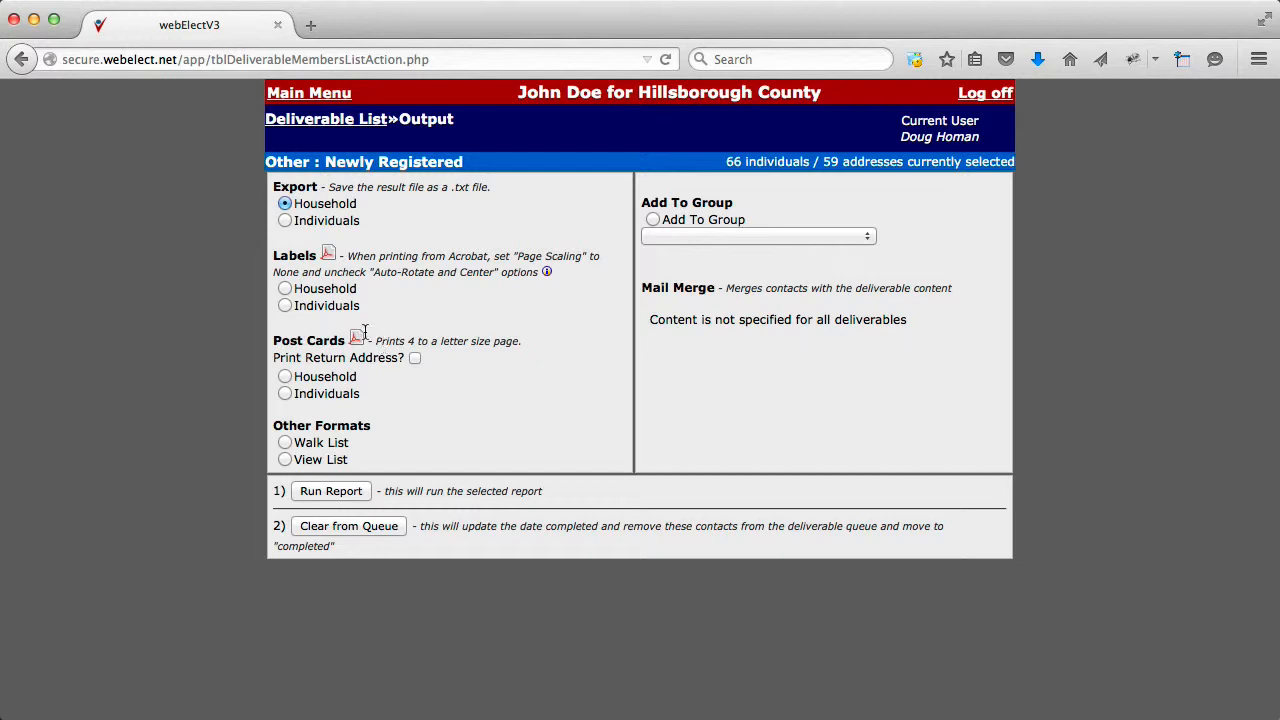
Step: Generate household mailing labels for the queue and save them as a PDF file
left_click(285, 288)
left_click(350, 492)
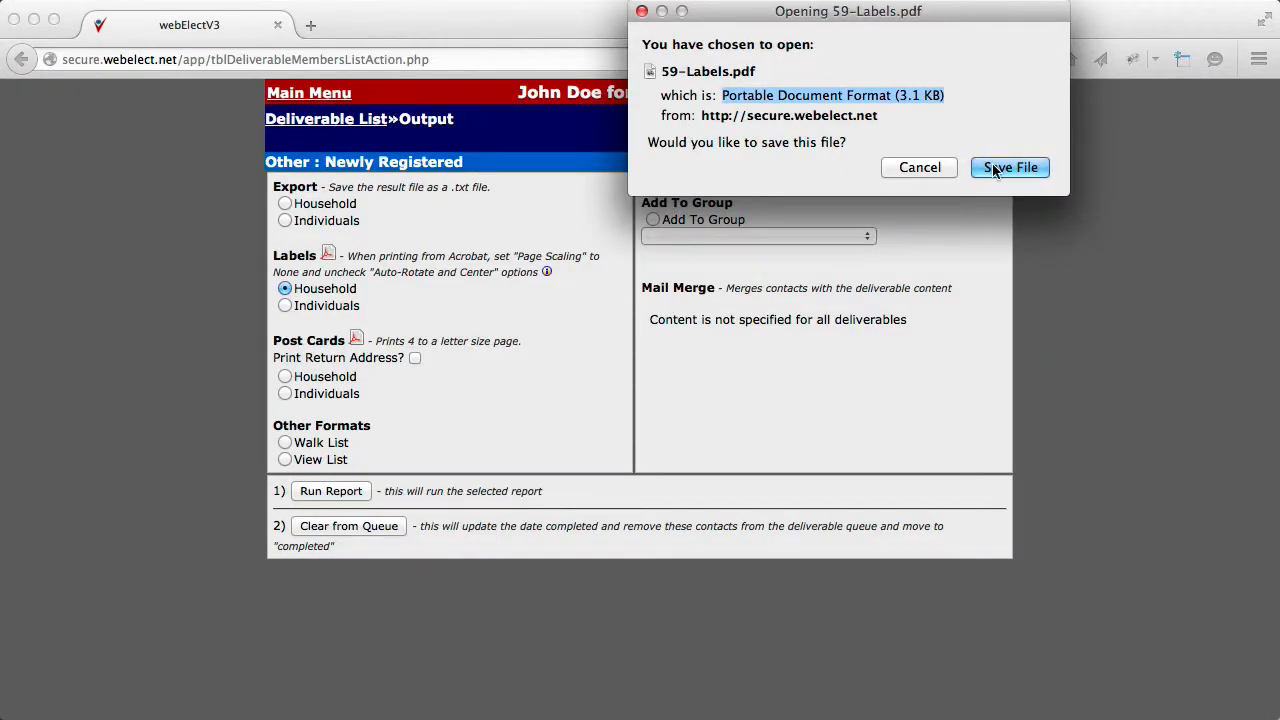
left_click(1006, 168)
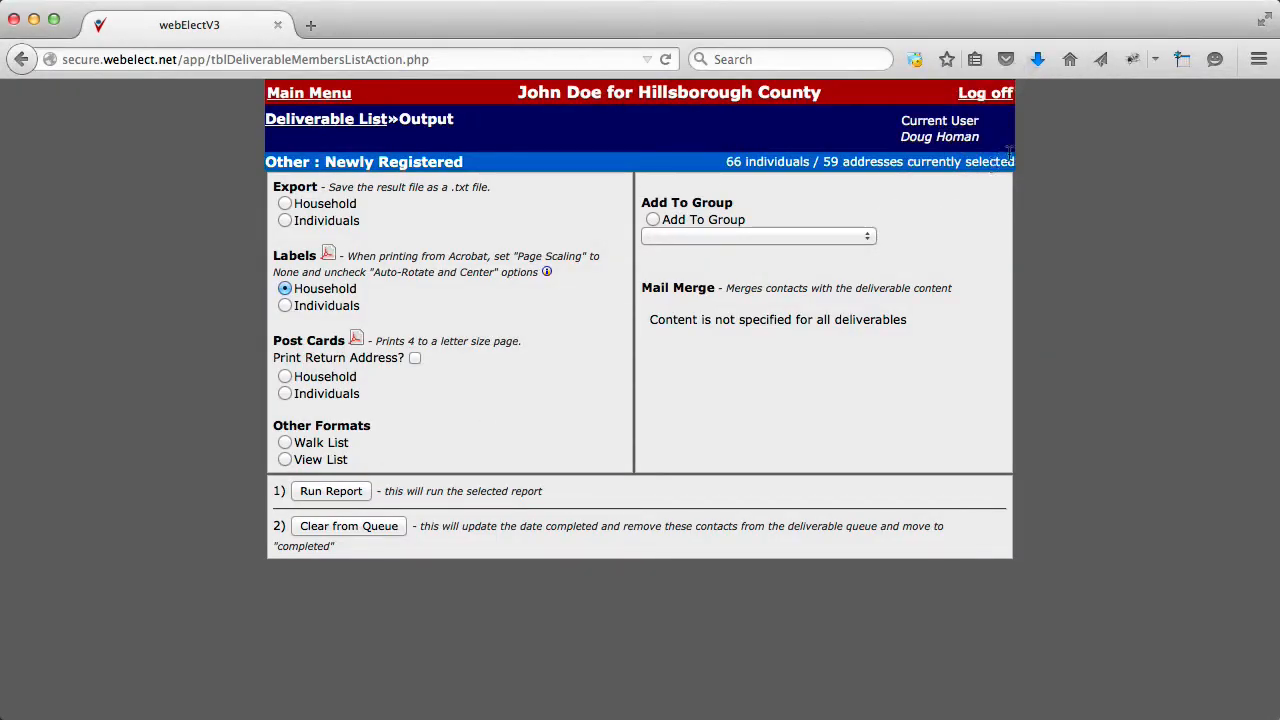
Step: Open the downloaded 59-Labels.pdf, review the household labels on both pages and close the file
left_click(1038, 62)
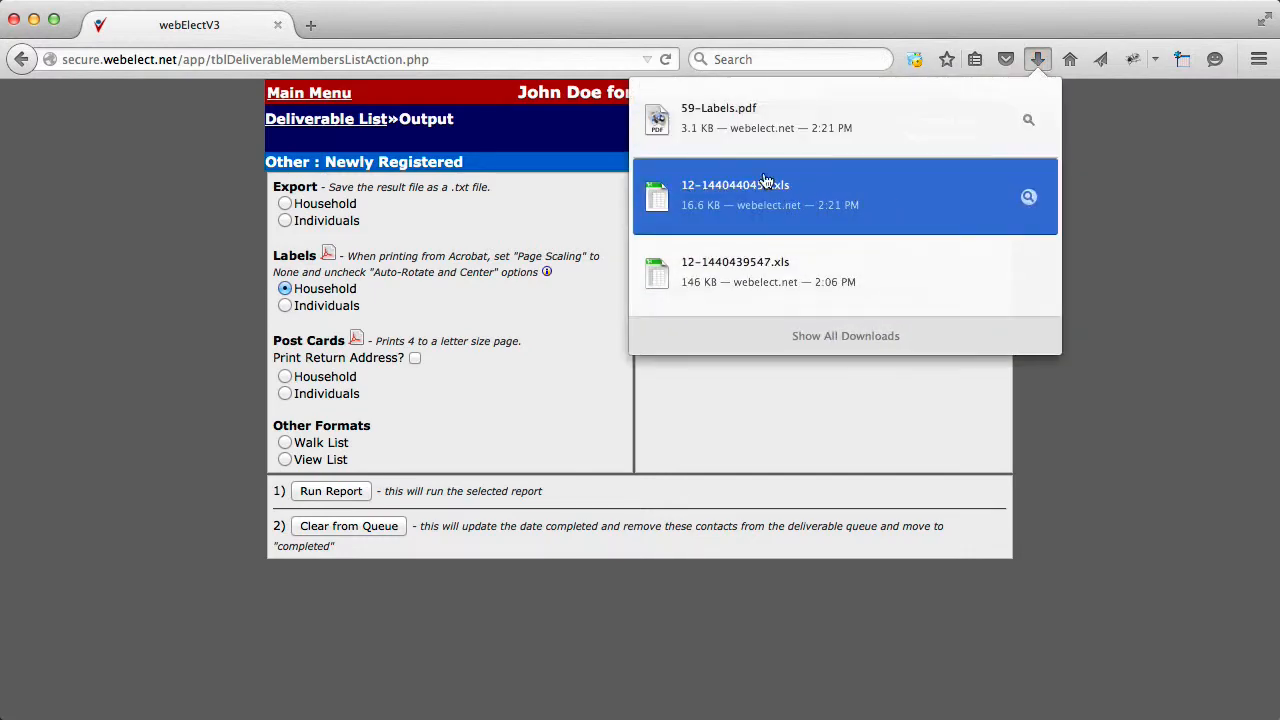
left_click(730, 110)
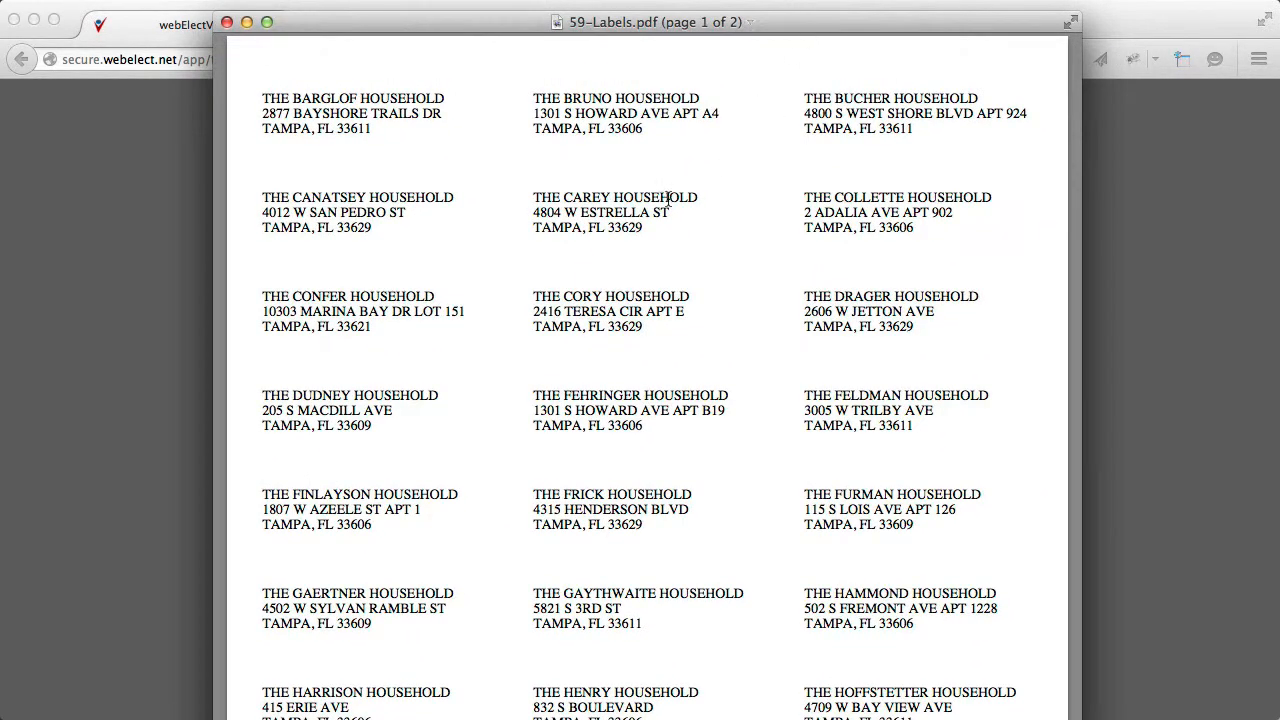
scroll(652, 320, "down", 3)
scroll(661, 356, "down", 10)
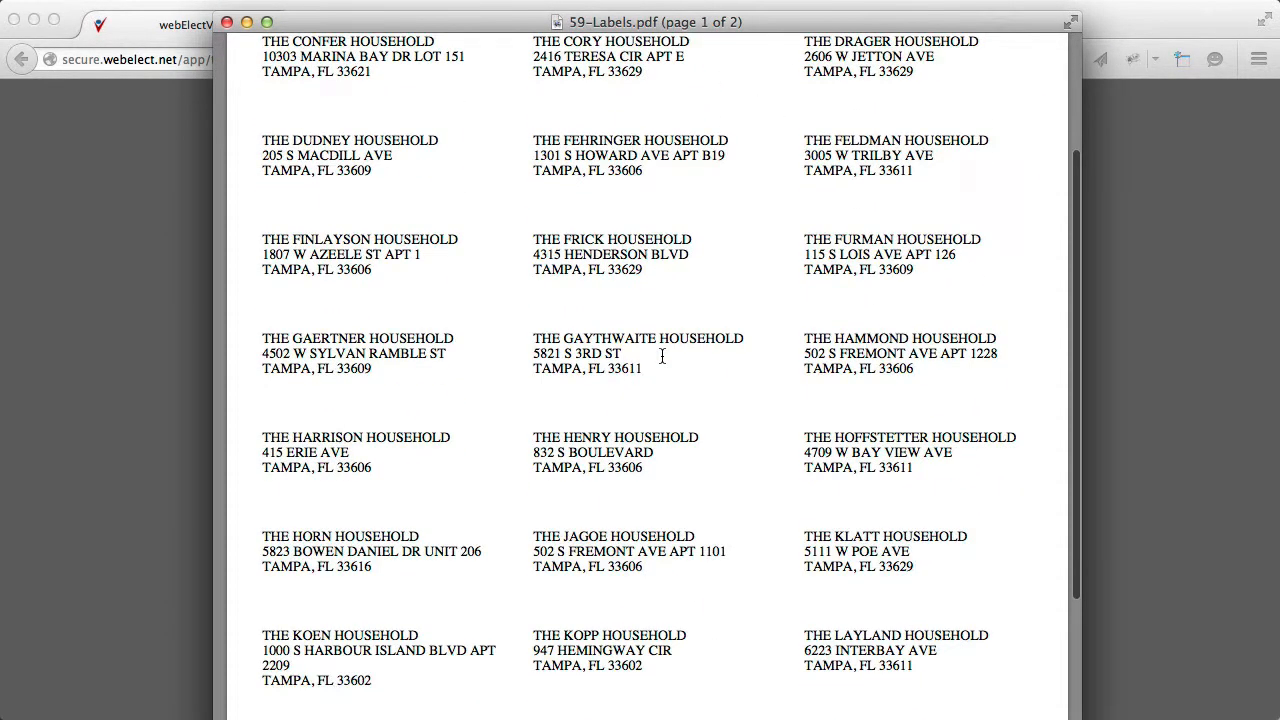
scroll(661, 356, "down", 10)
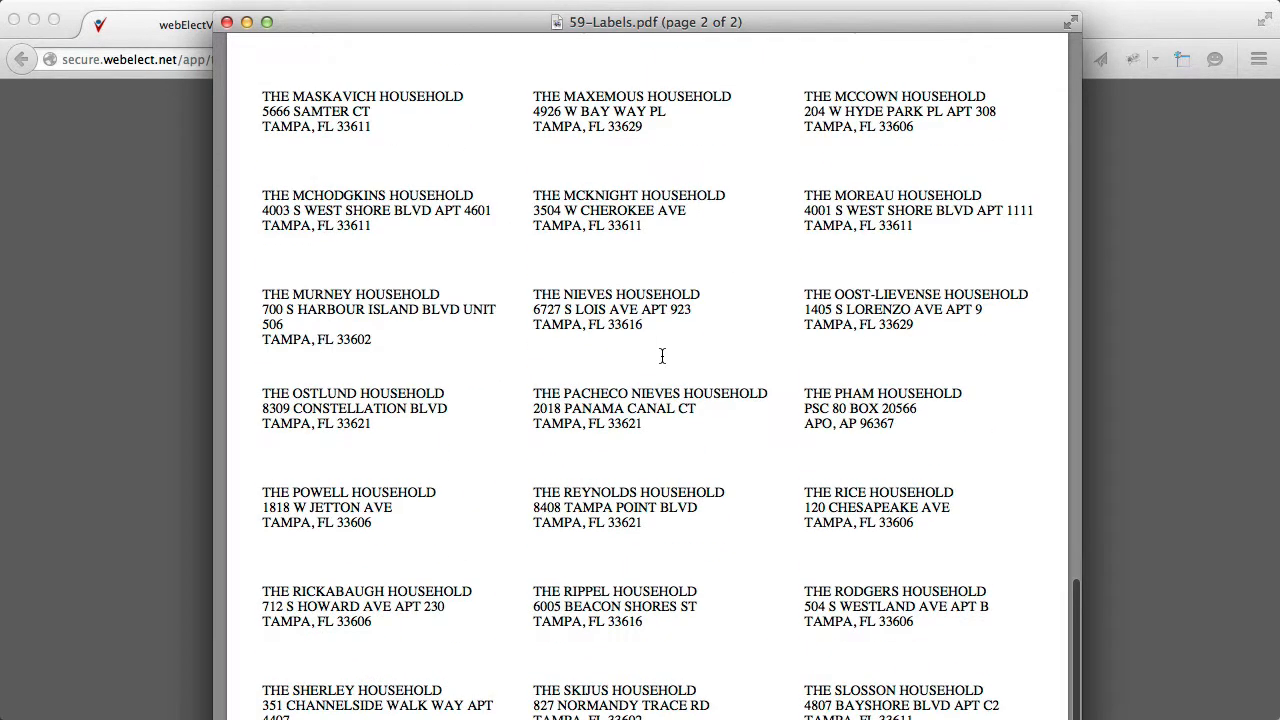
scroll(661, 356, "up", 20)
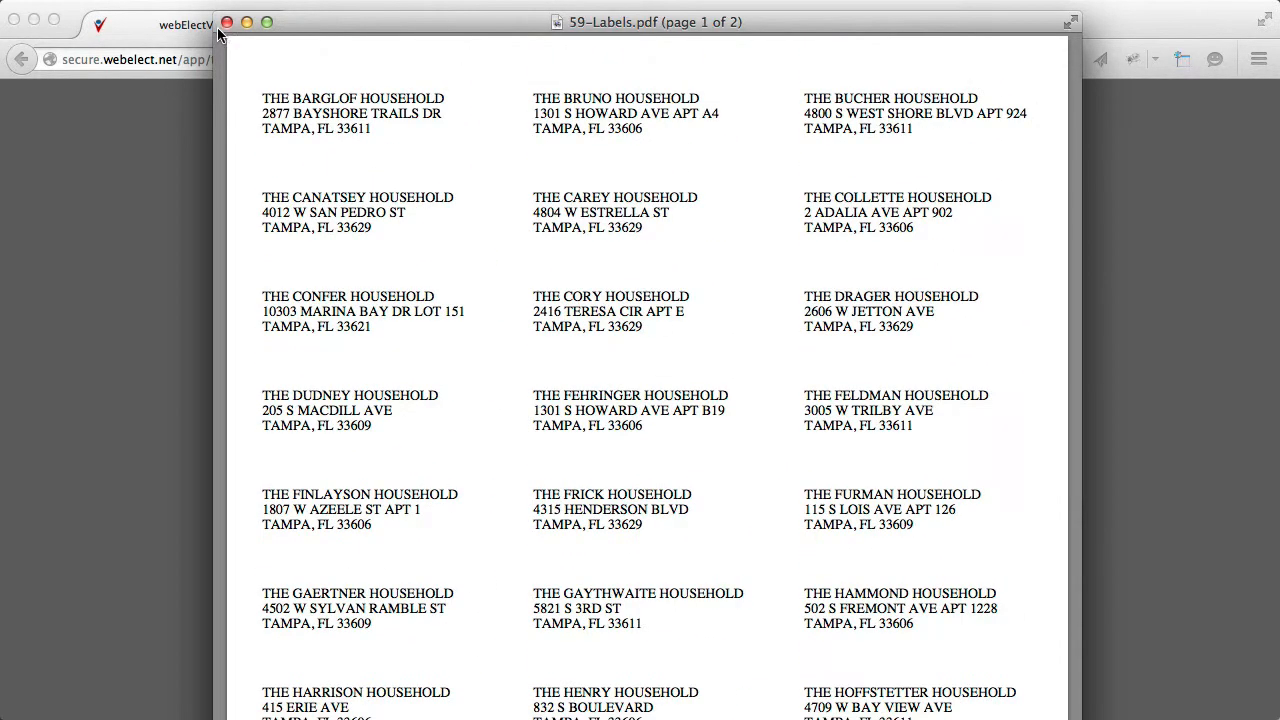
left_click(226, 22)
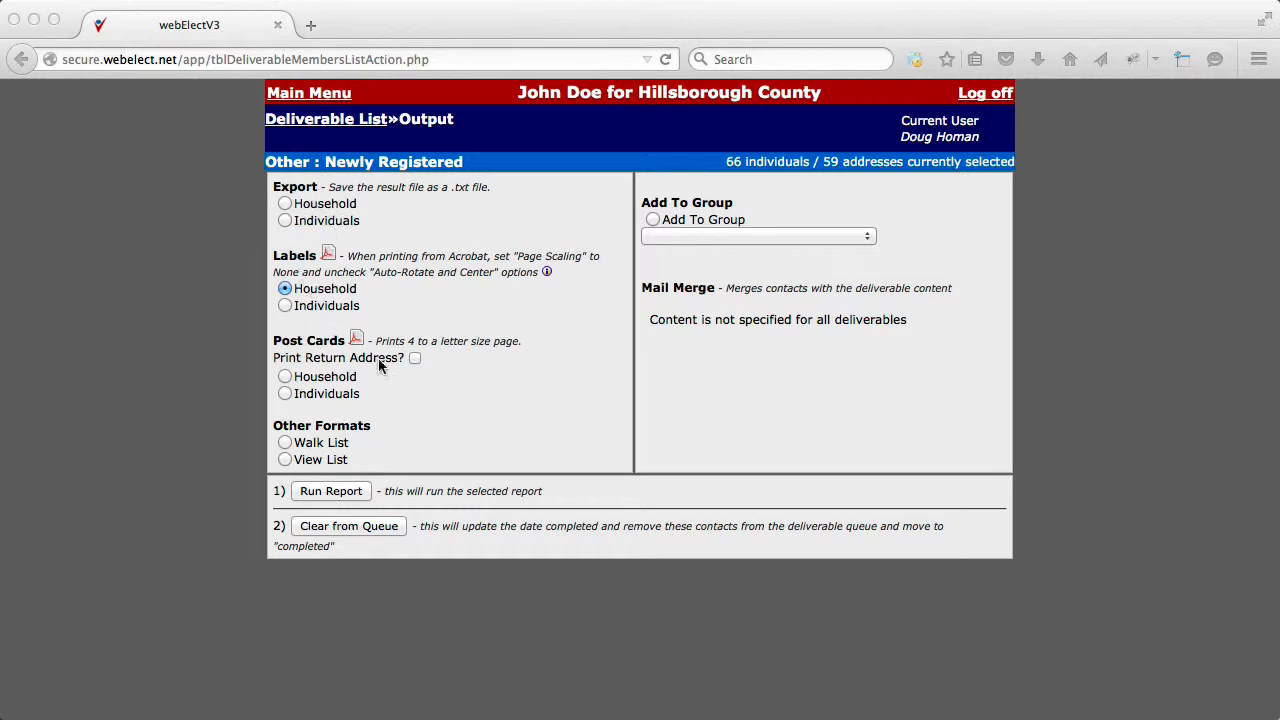
Step: Clear the contacts from the Newly Registered queue as completed and reopen the queue to check it
left_click(335, 527)
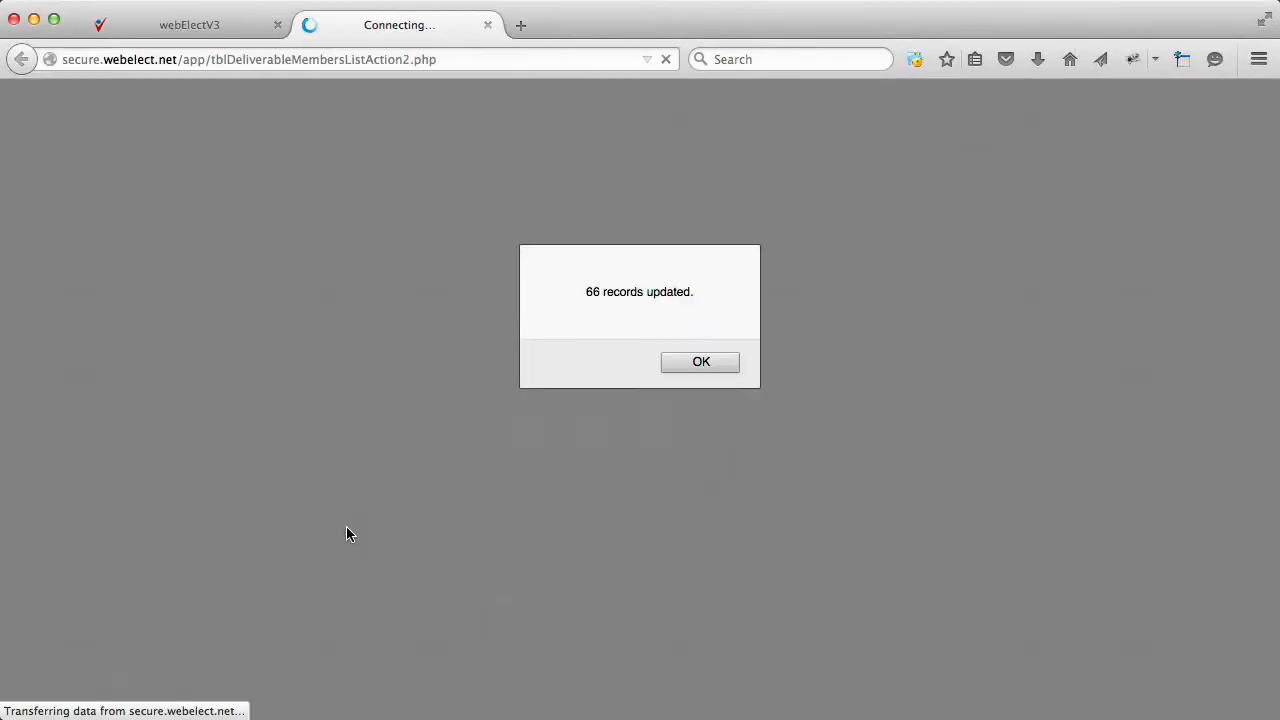
left_click(719, 364)
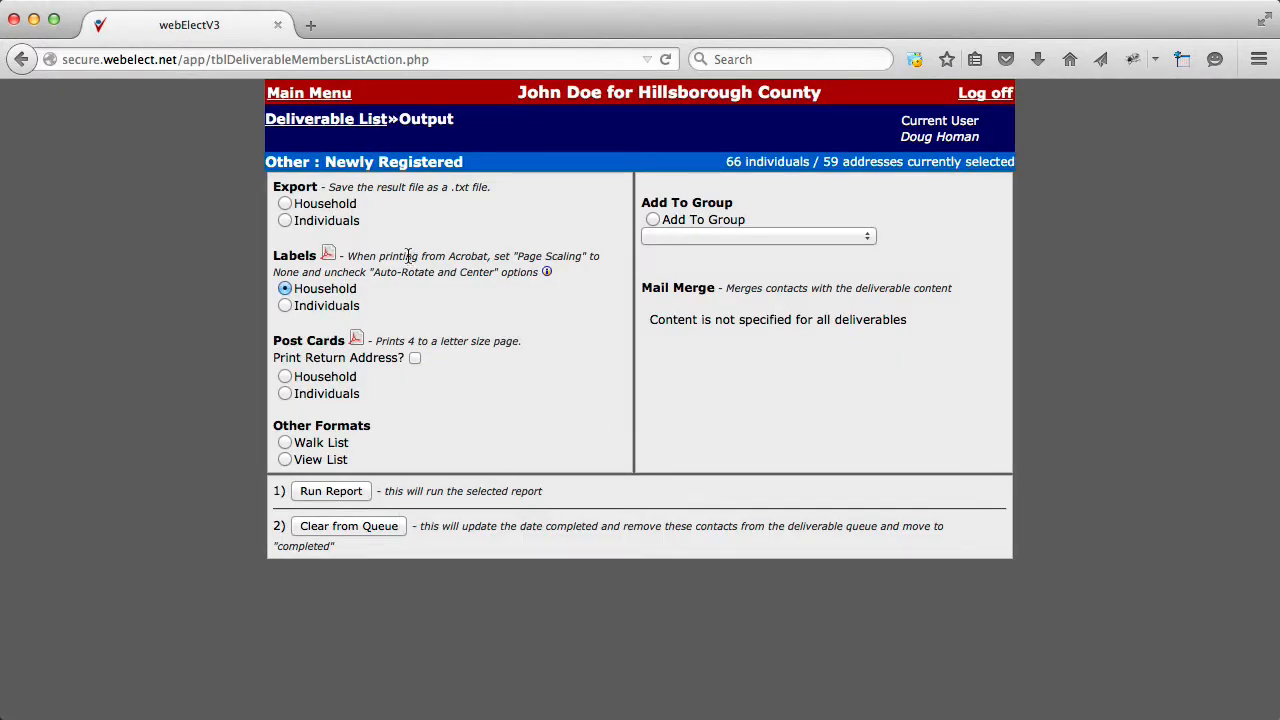
left_click(298, 122)
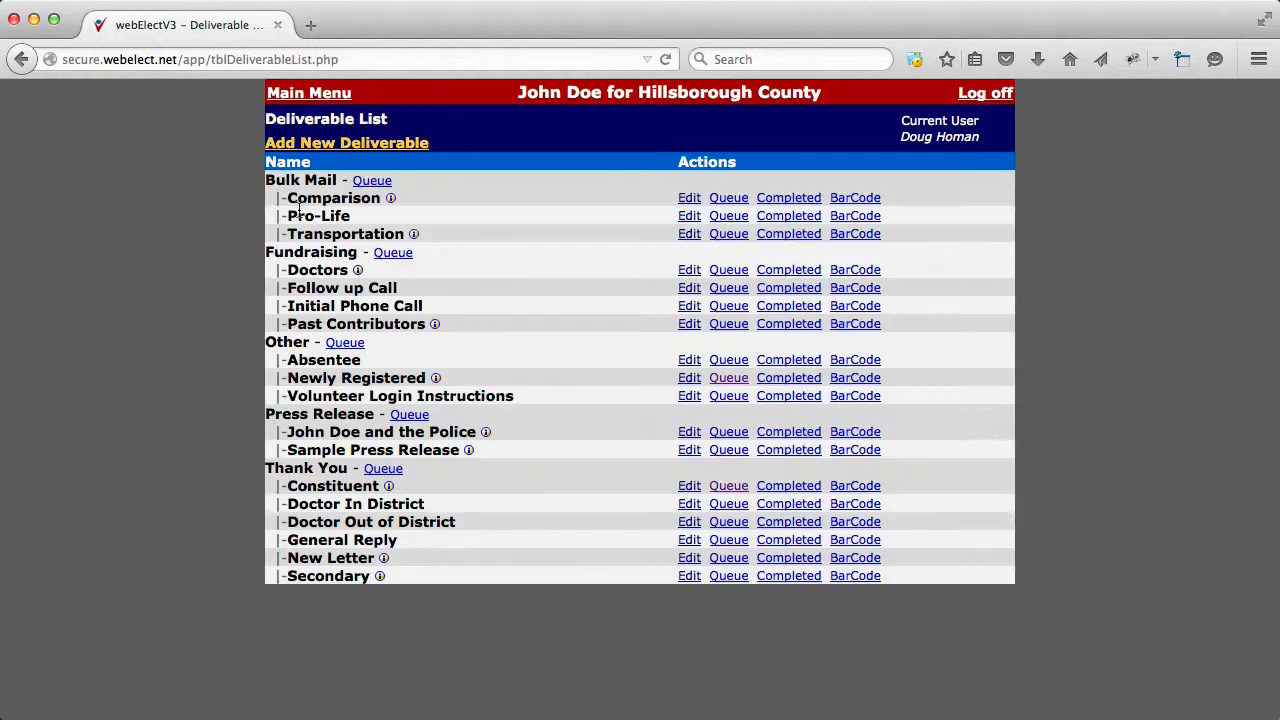
left_click(724, 379)
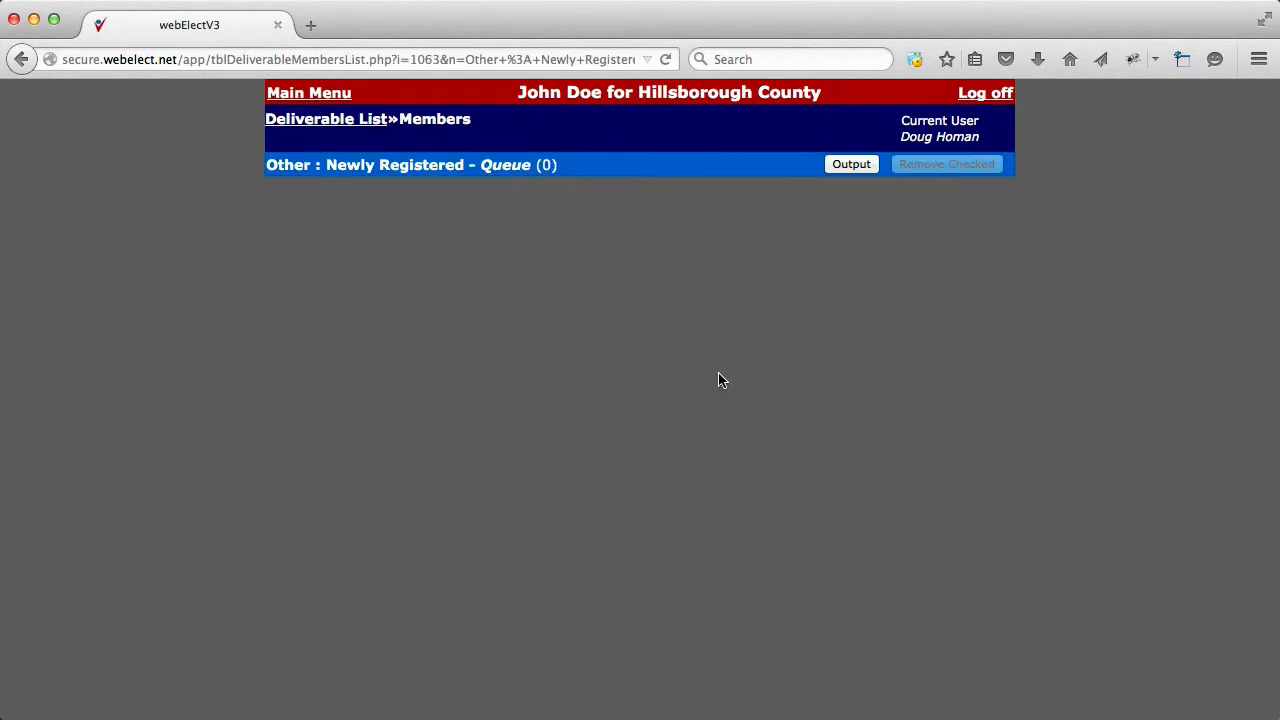
Step: Open the completed list of the Newly Registered deliverable and examine the dates recorded for its voters
left_click(24, 61)
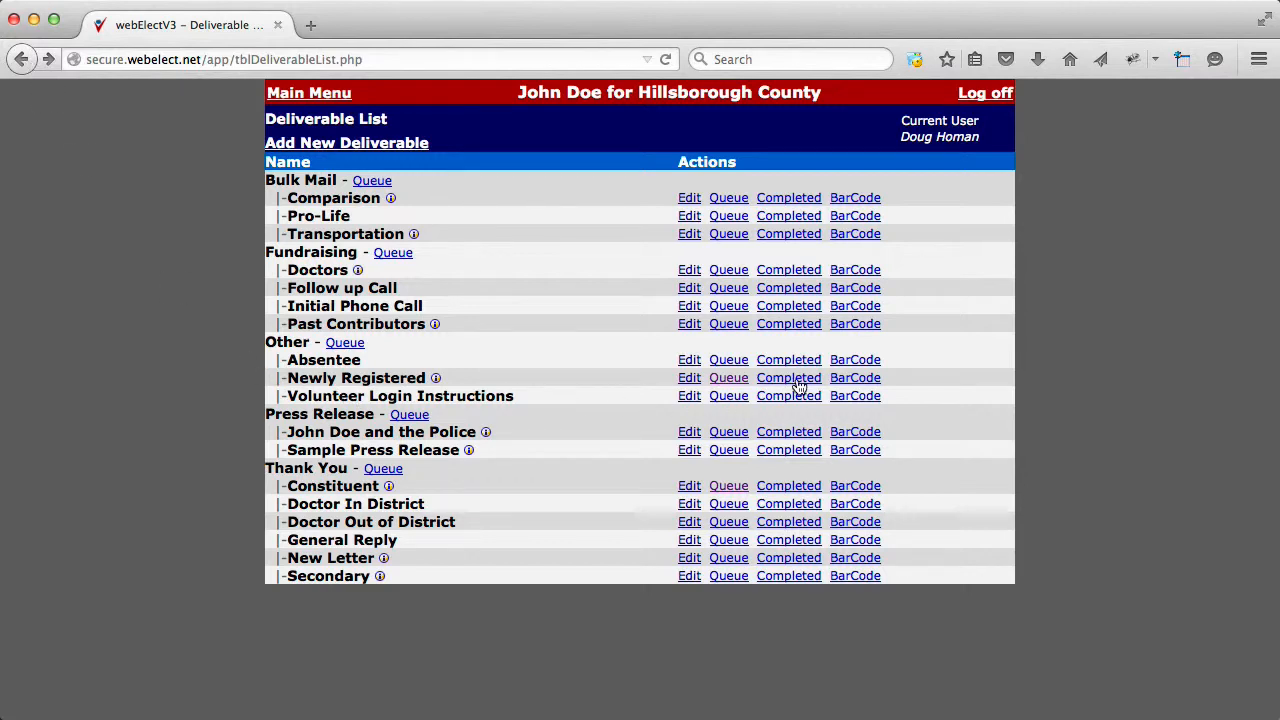
left_click(798, 381)
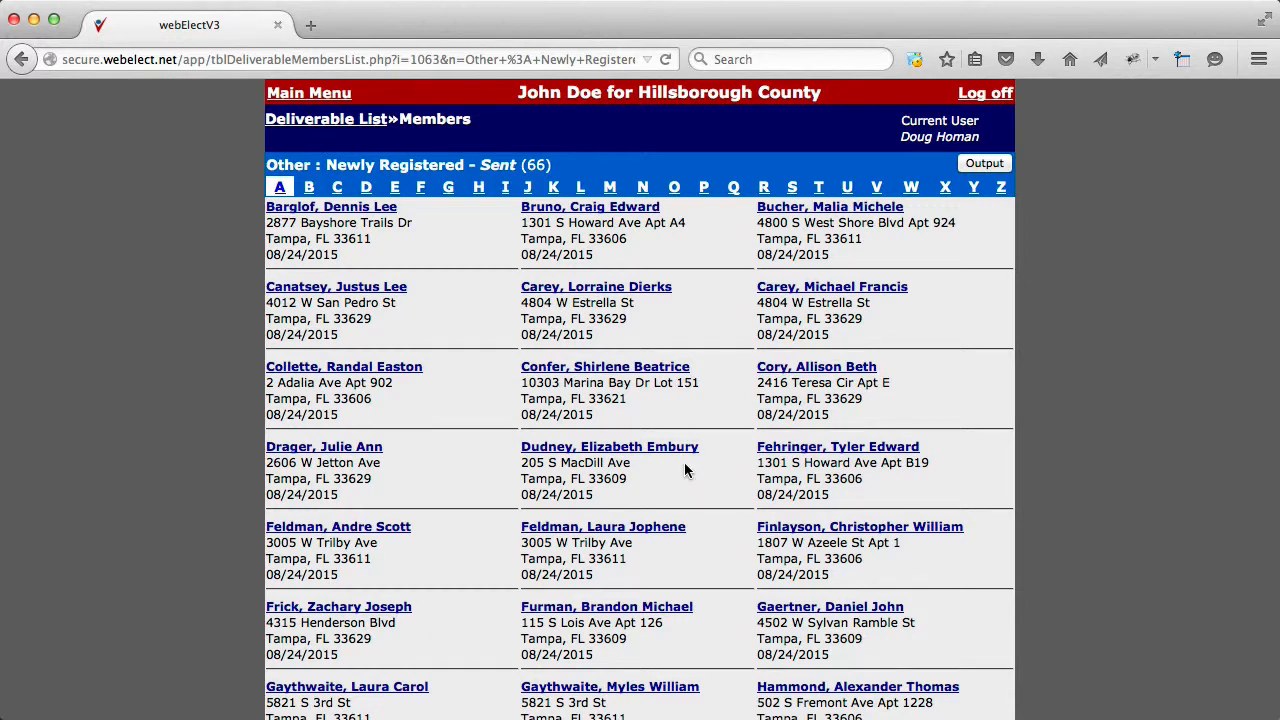
scroll(684, 463, "down", 3)
scroll(686, 480, "up", 3)
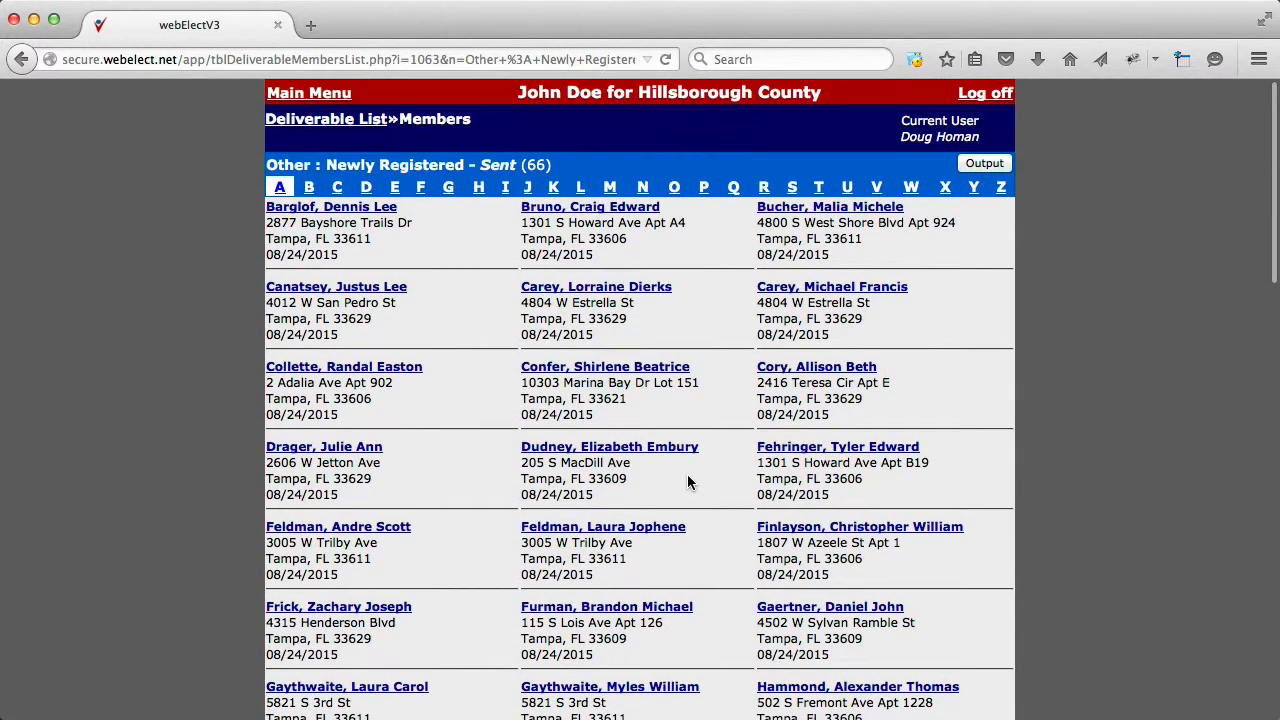
left_click_drag(342, 336, 268, 335)
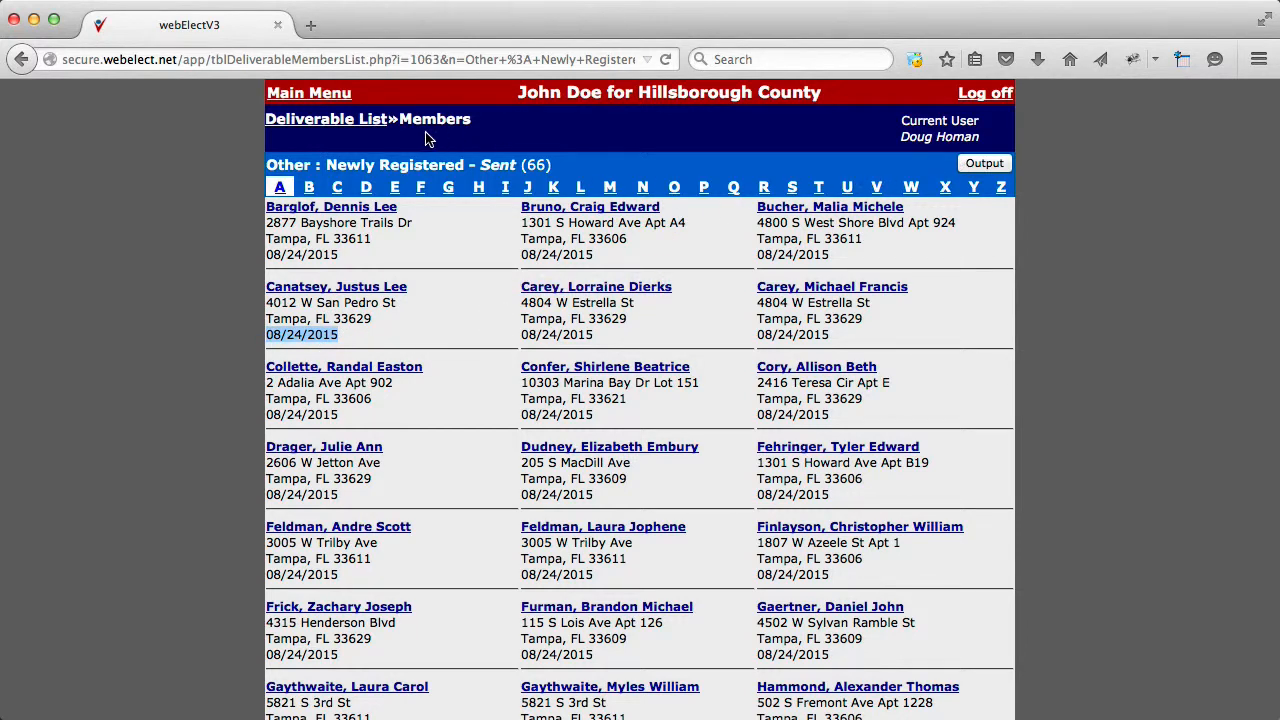
Step: Open the voter record of the first person in the second row and bring their deliverables history fully into view
left_click(388, 289)
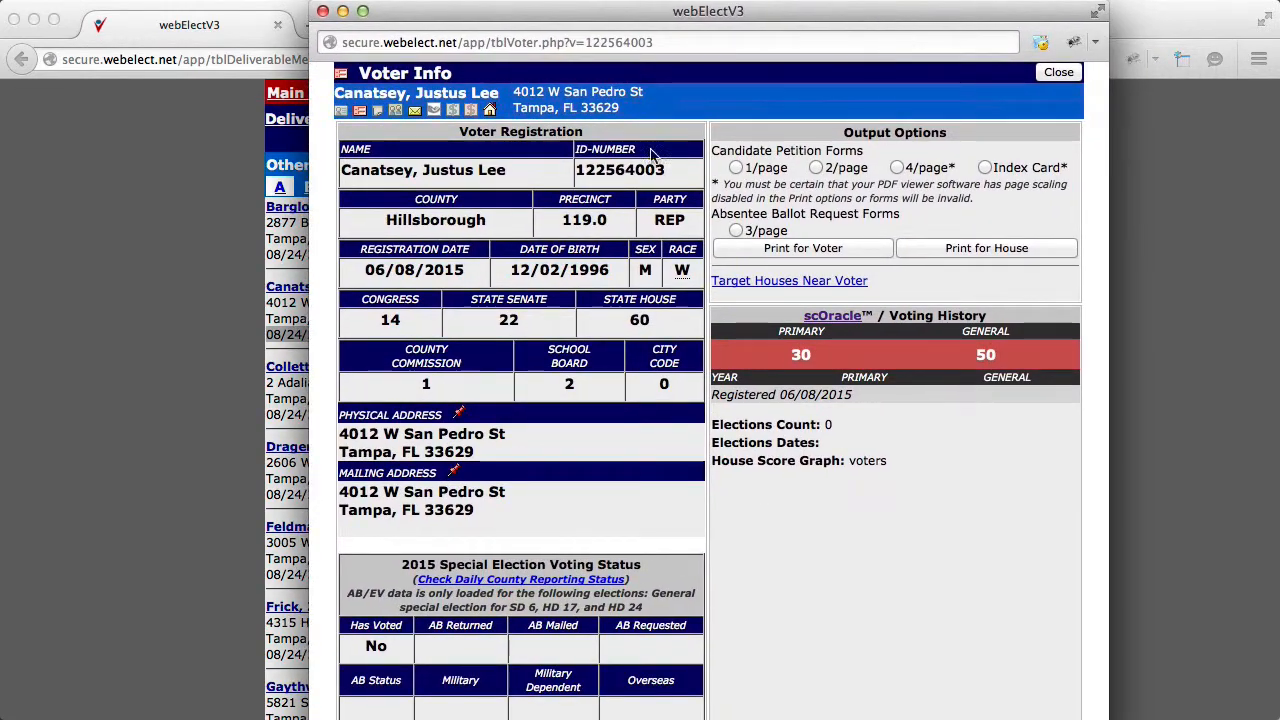
left_click(432, 110)
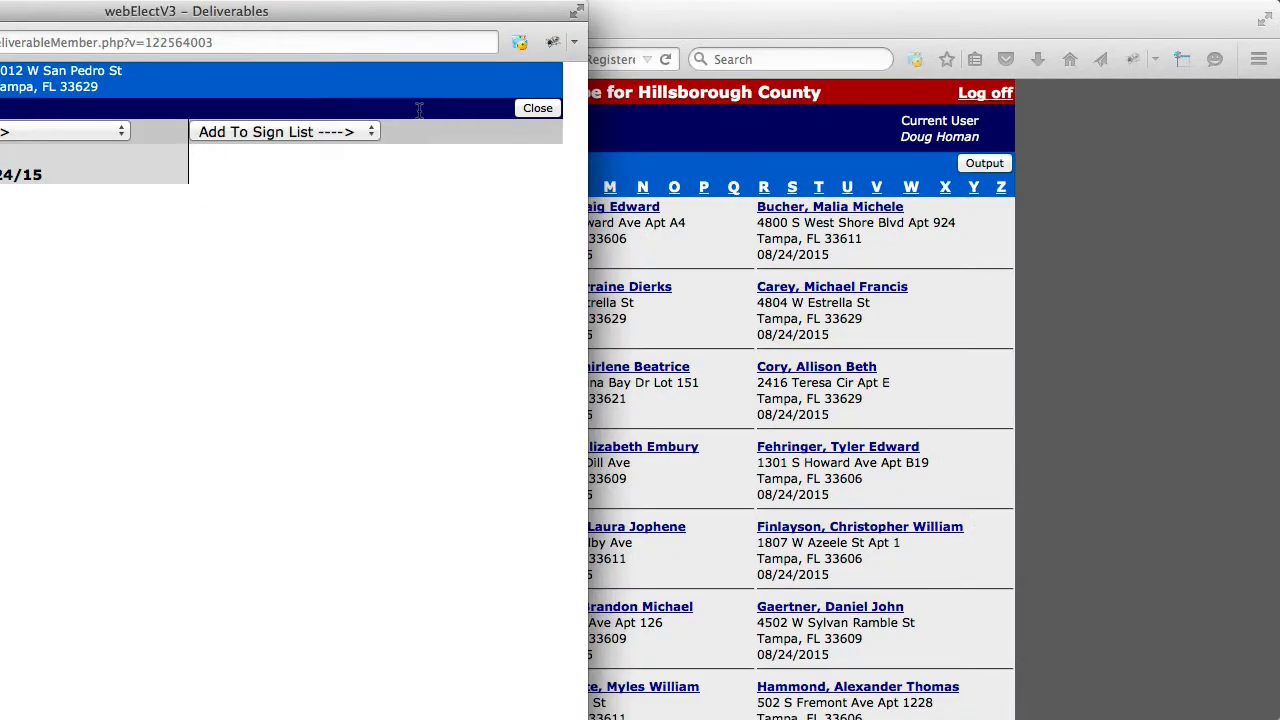
left_click_drag(367, 21, 864, 29)
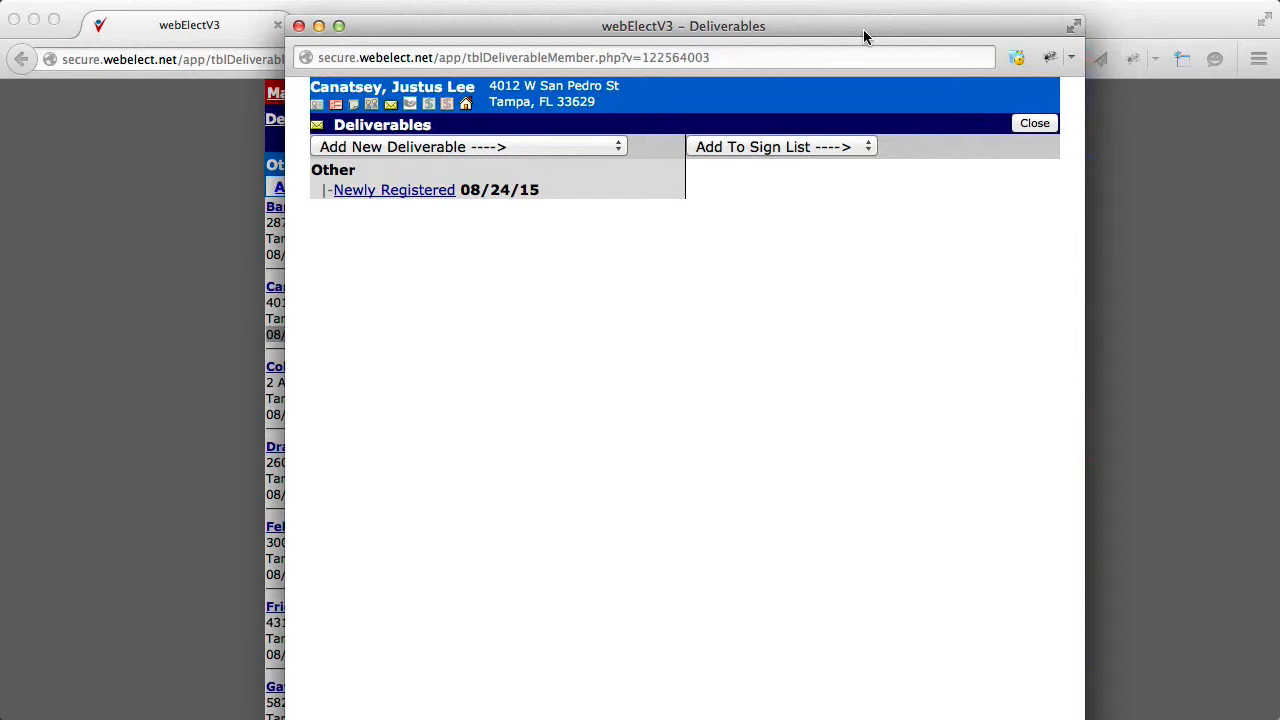